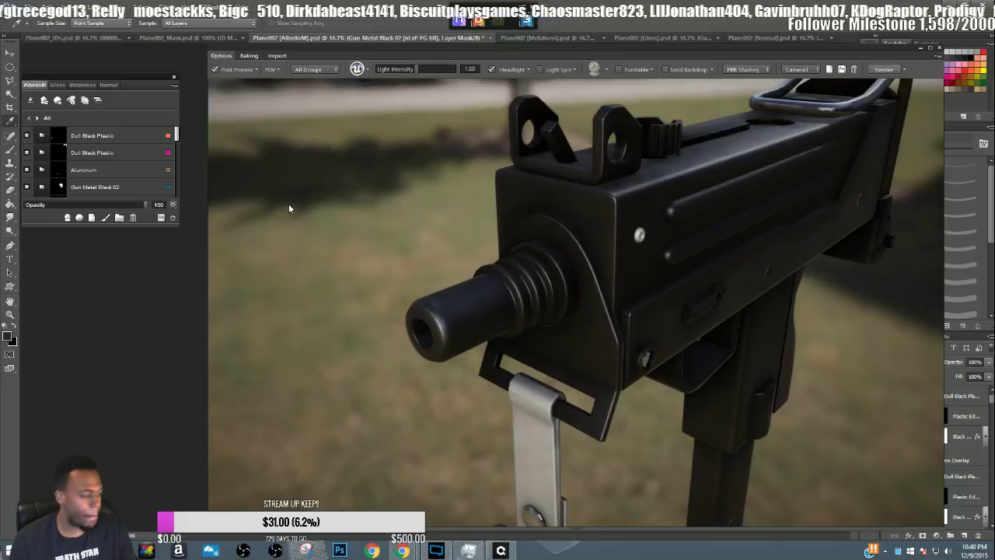
- Move the Gun Metal Black 02 group with the blue ID down past the Aluminum groups to directly below Dried Rubber
left_click(155, 187)
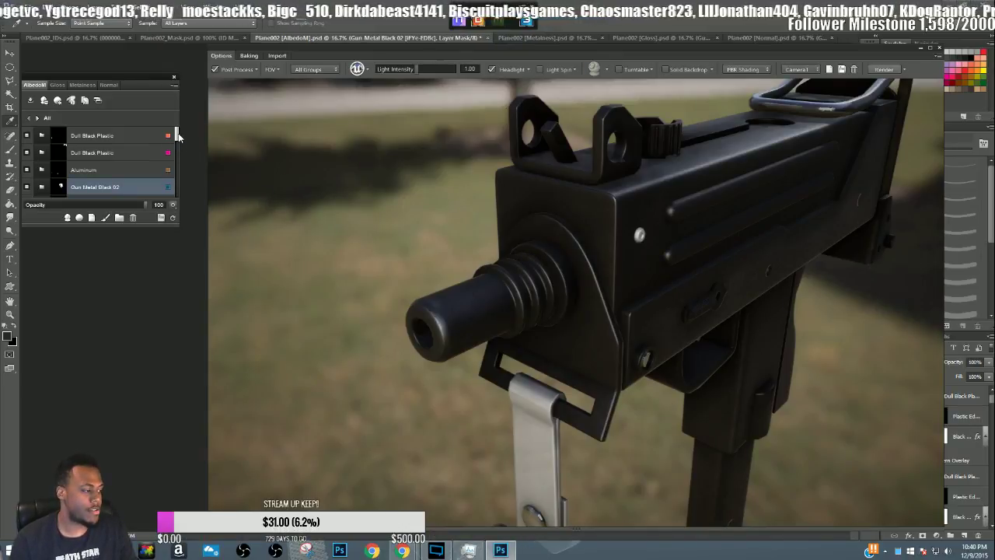
mouse_move(178, 137)
left_mouse_down()
mouse_move(179, 154)
mouse_move(178, 144)
left_mouse_up()
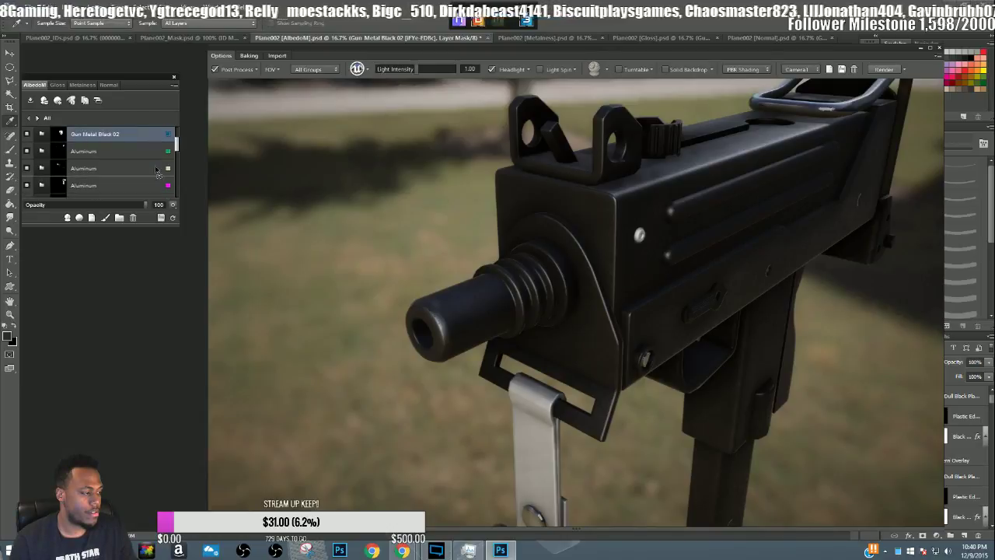
key("Delete")
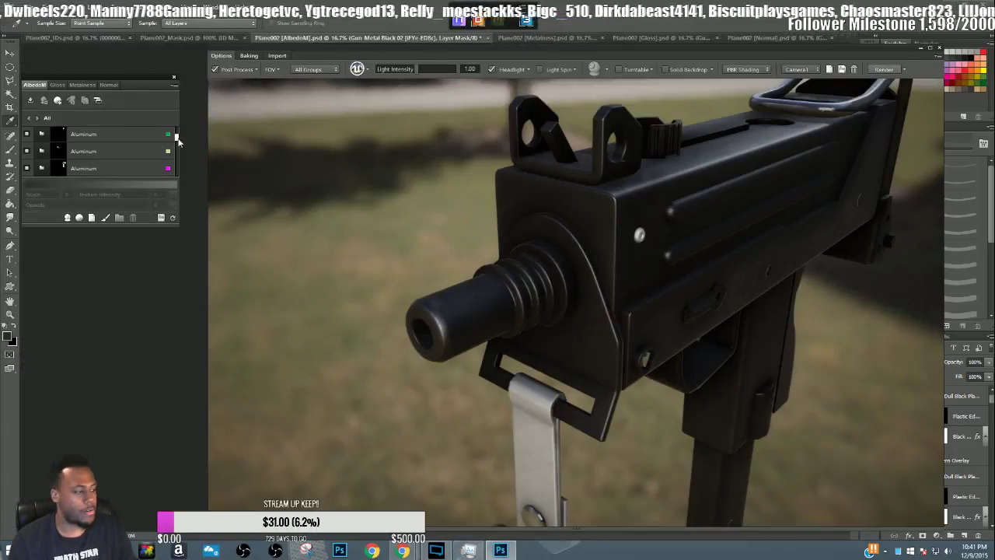
key("ctrl+z")
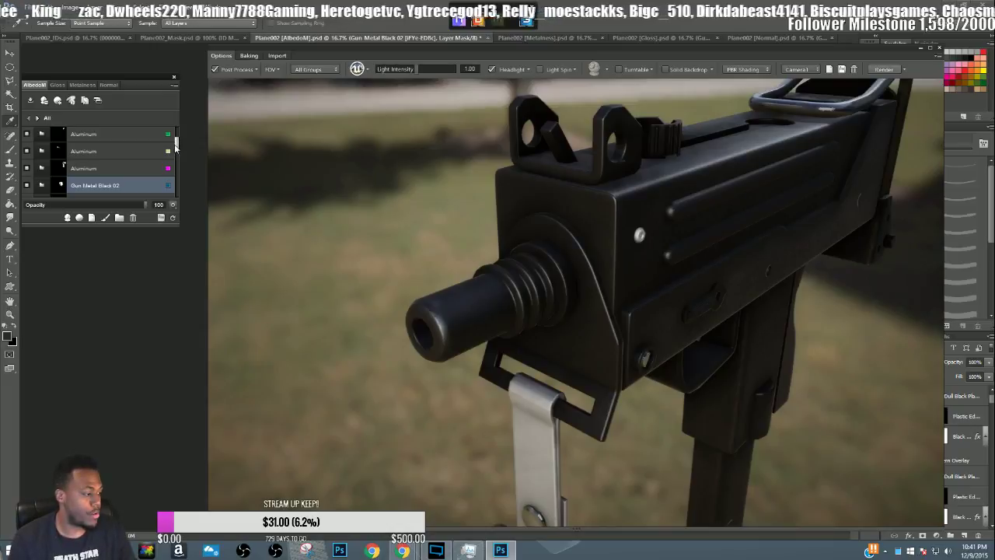
left_click_drag(178, 142, 176, 159)
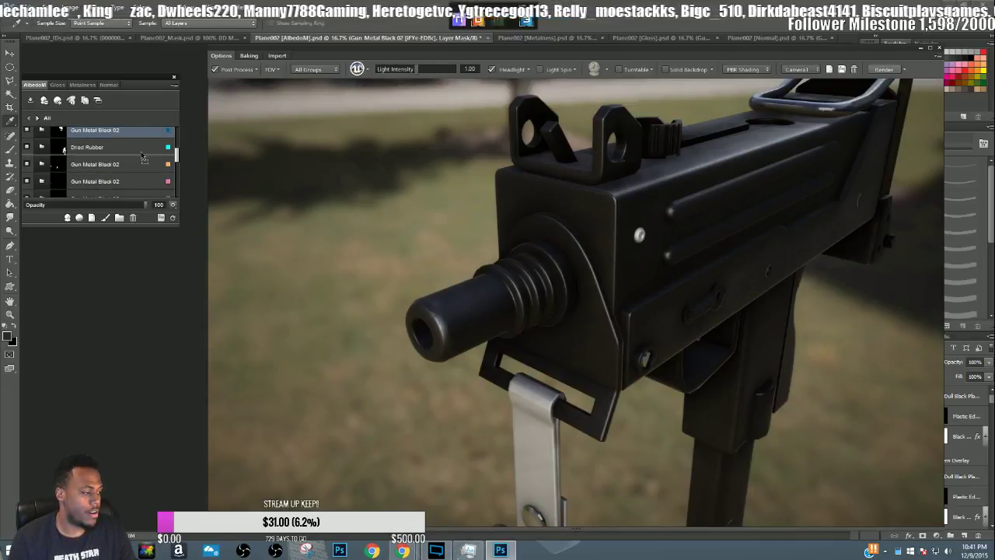
key("Delete")
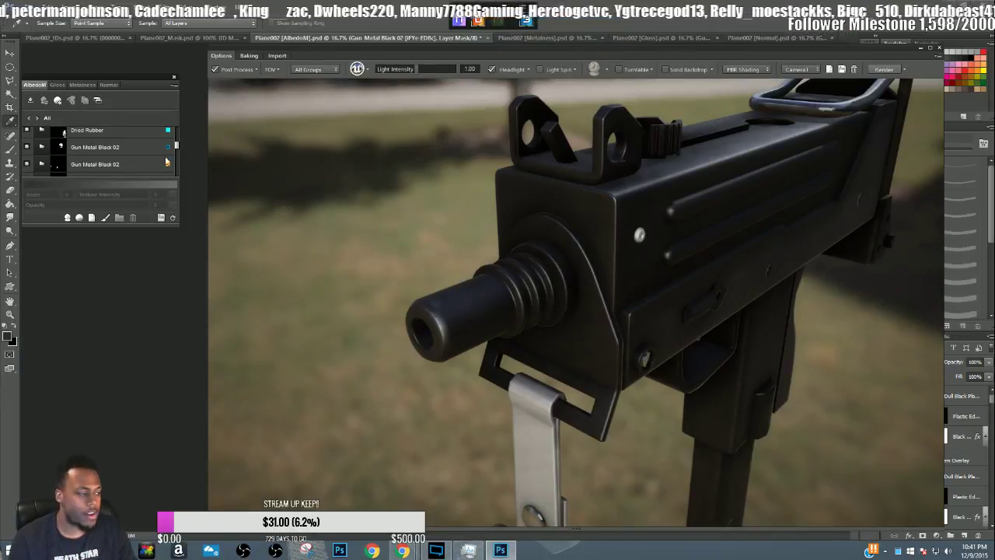
left_click(171, 149)
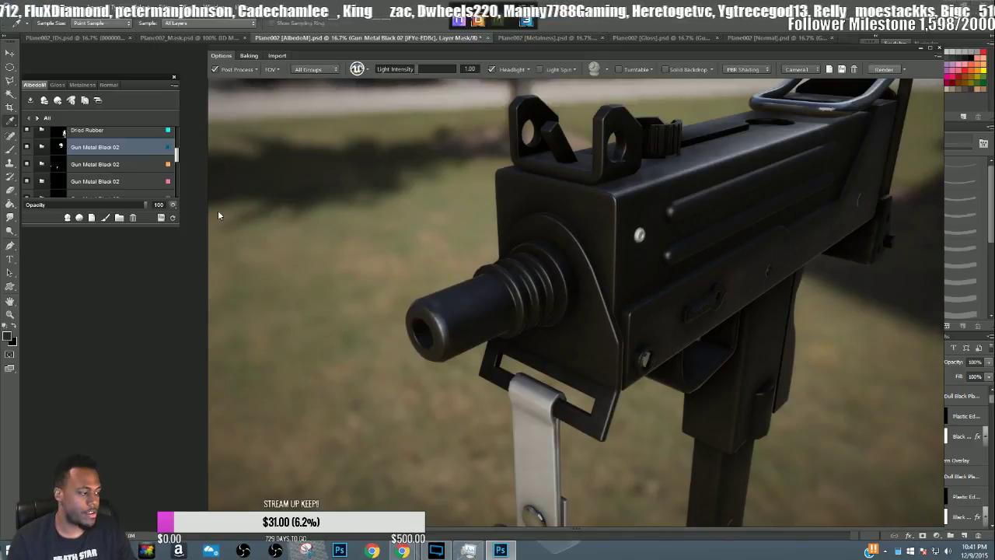
- Apply the Gun Metal Black 02 material from the Legacy Metal category to the bright pin on the side of the receiver
left_click_drag(669, 281, 551, 300)
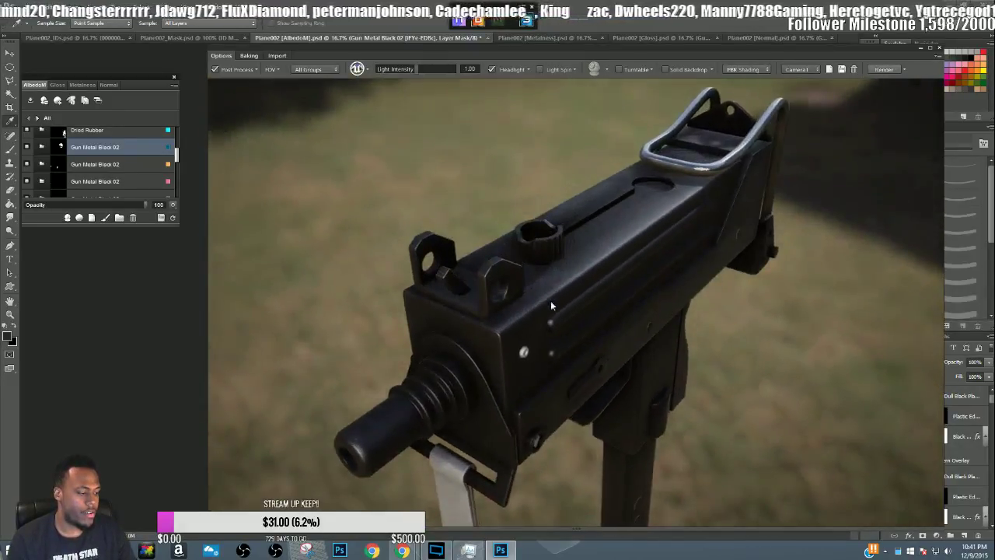
left_click(143, 165)
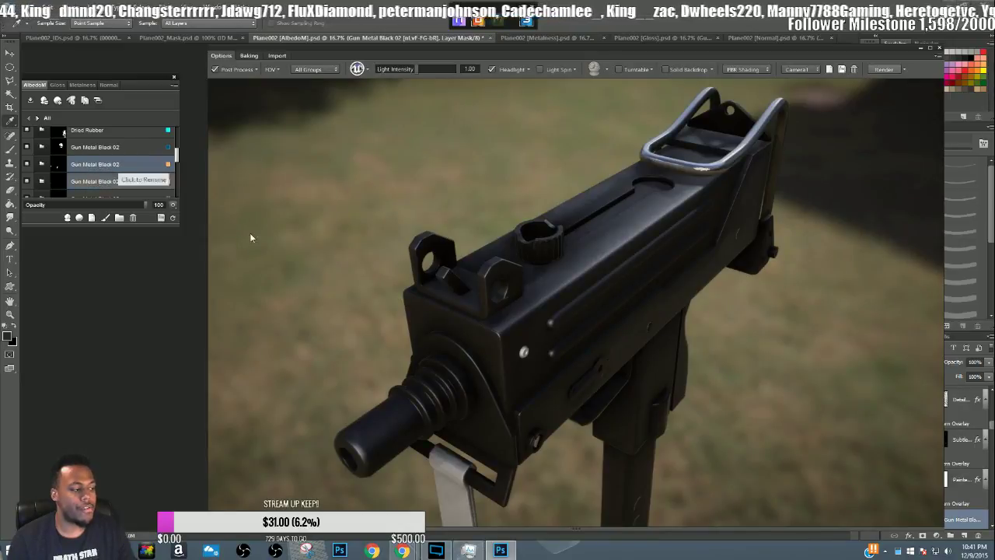
scroll(534, 354, "up", 2)
scroll(535, 354, "up", 1)
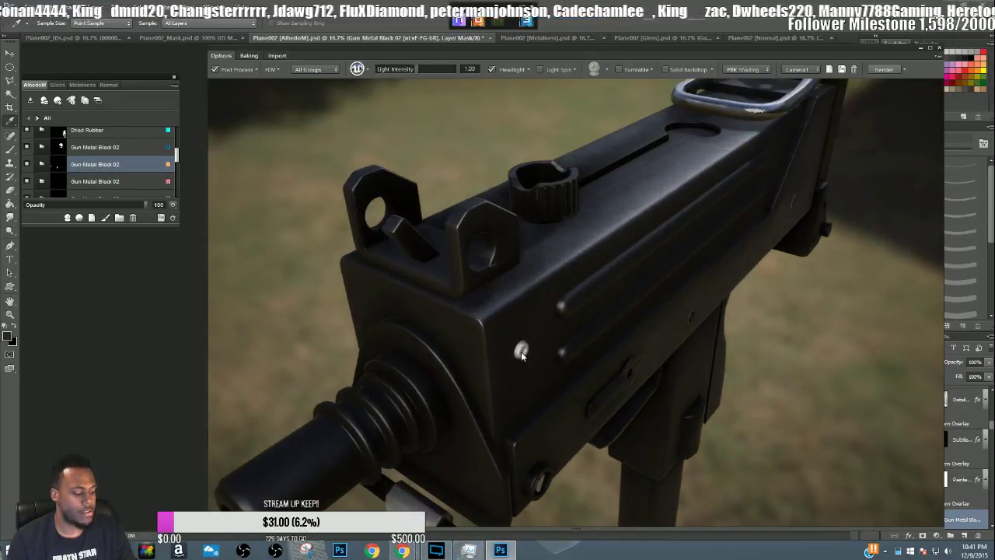
left_click(523, 351)
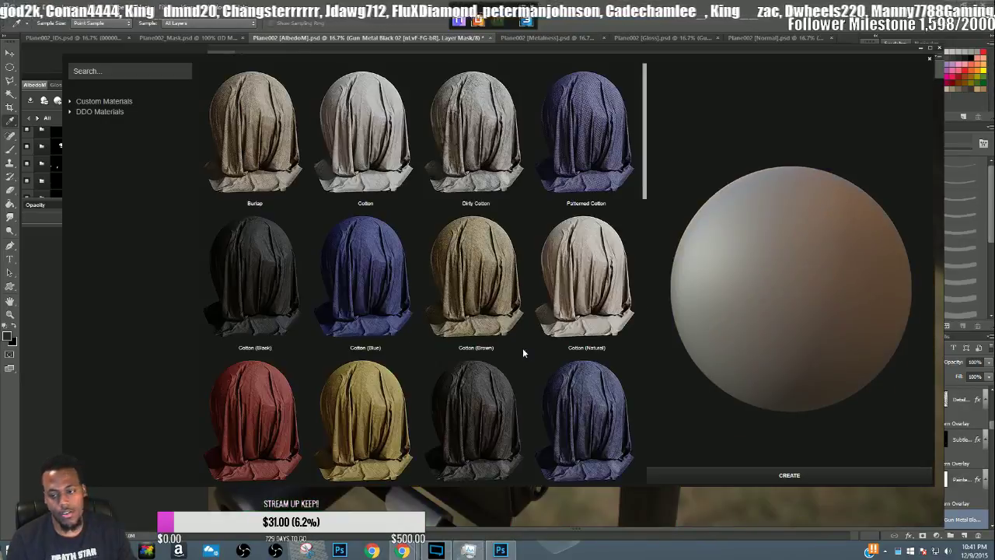
scroll(187, 387, "down", 3)
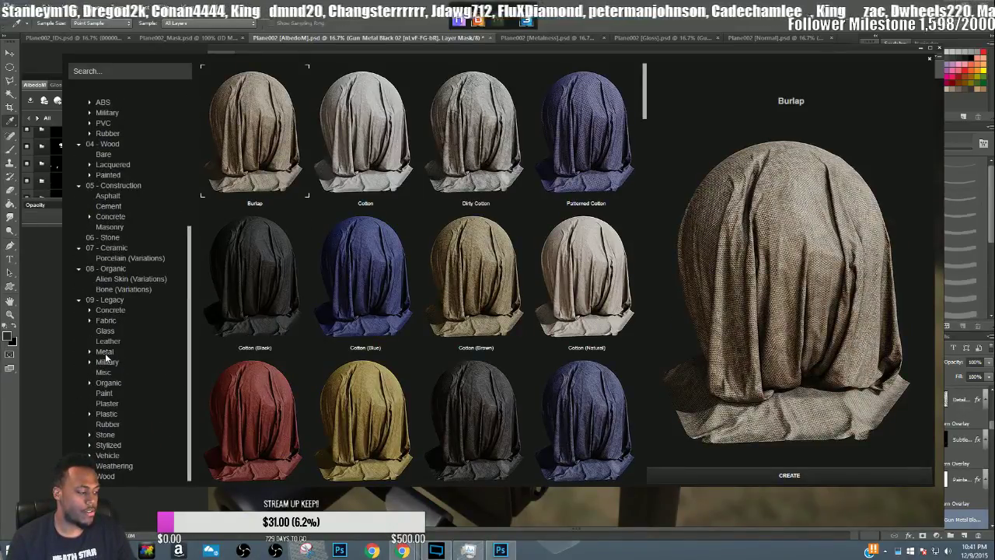
left_click(105, 353)
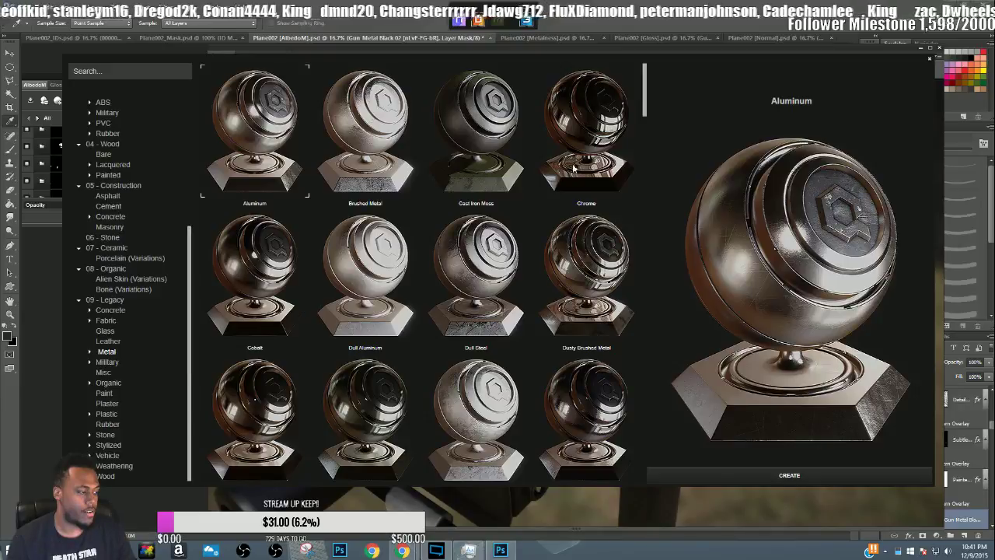
left_click_drag(646, 94, 600, 444)
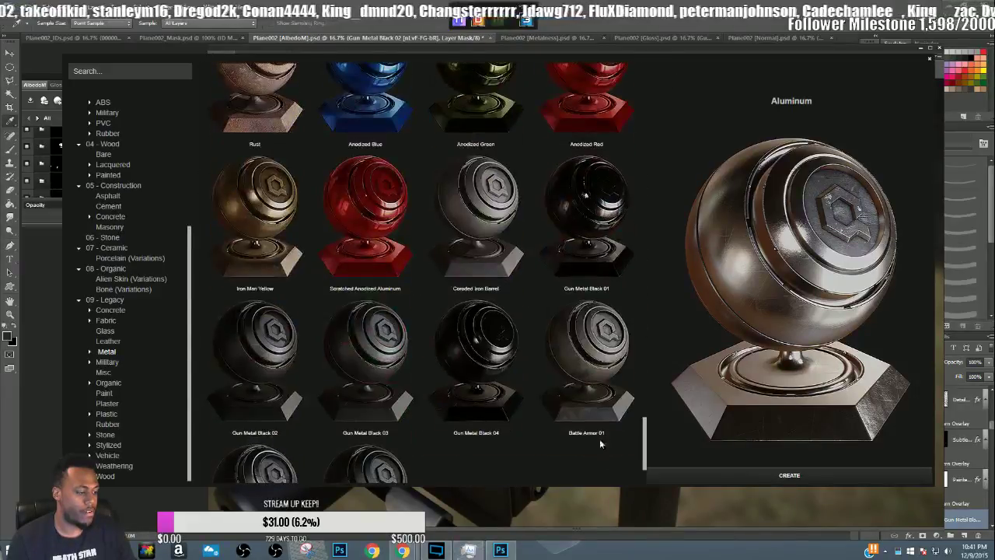
left_click(278, 370)
left_click(673, 475)
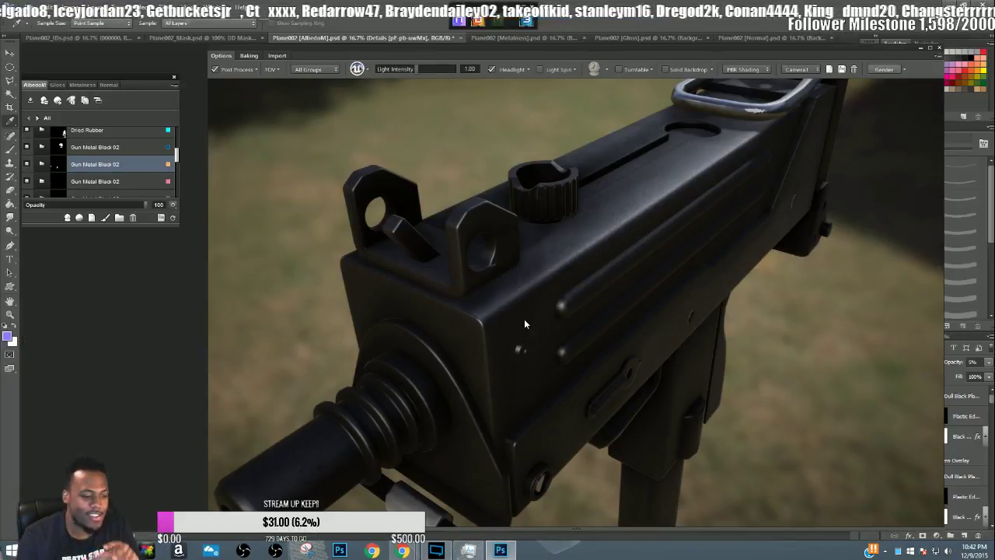
- Inspect the gun's overall look, the engraved receiver text, the SAFE and FIRE markings and the trigger up close
left_click_drag(407, 318, 490, 324)
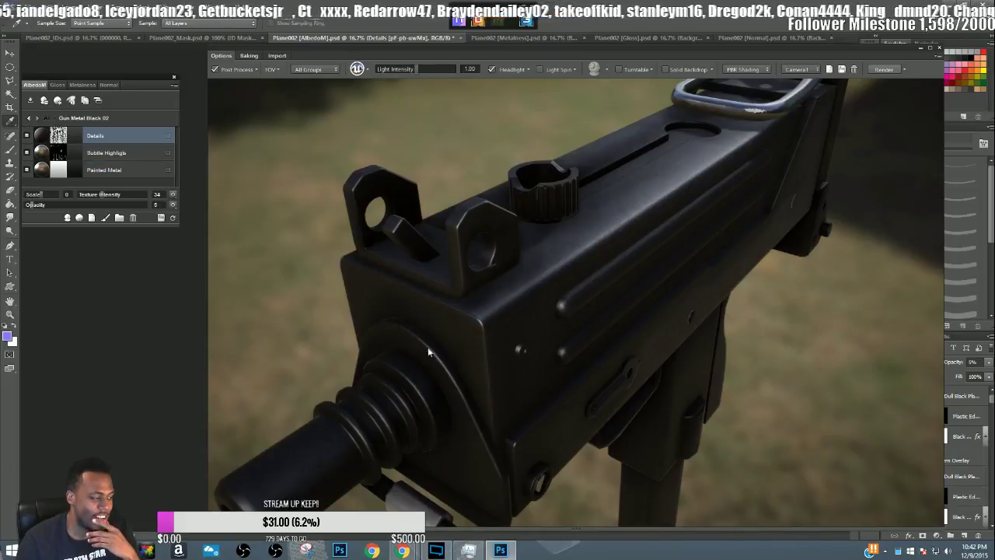
left_click_drag(521, 284, 572, 375)
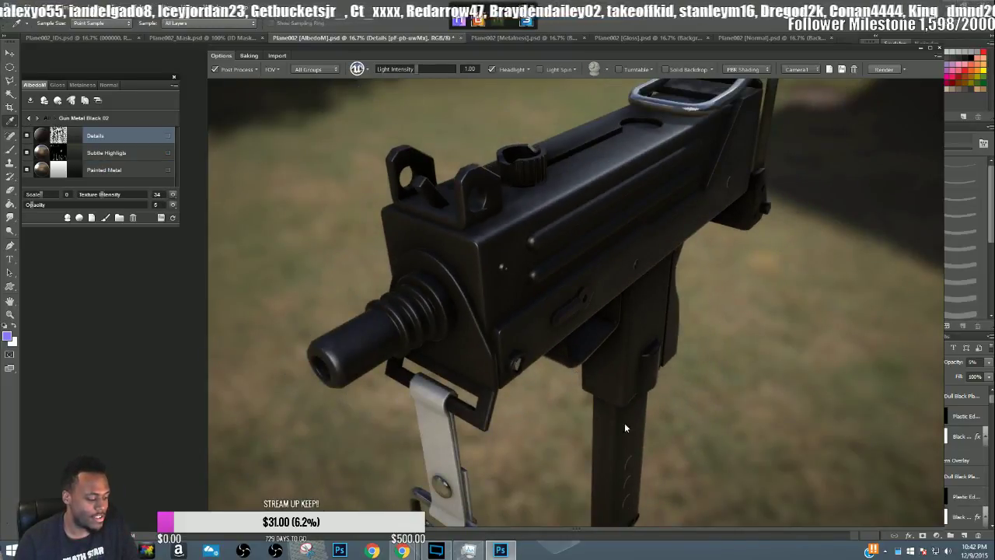
left_click_drag(719, 415, 592, 263)
scroll(556, 294, "up", 6)
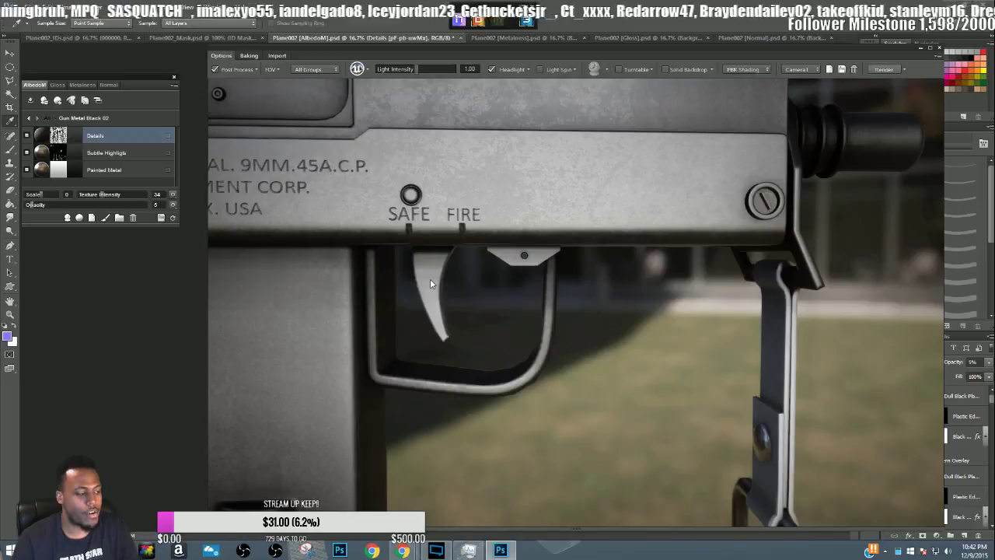
left_click_drag(424, 298, 607, 302)
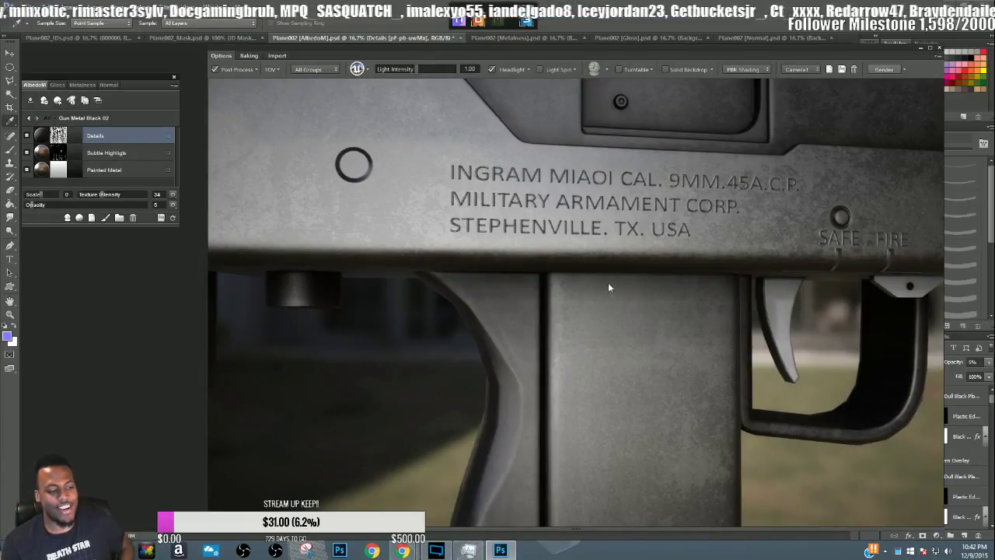
left_click_drag(585, 301, 495, 257)
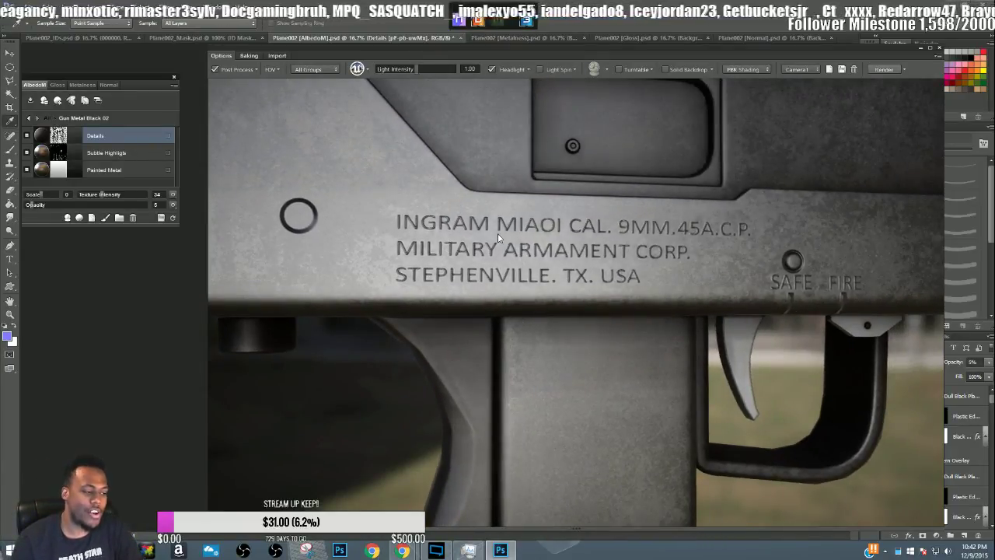
scroll(498, 233, "up", 2)
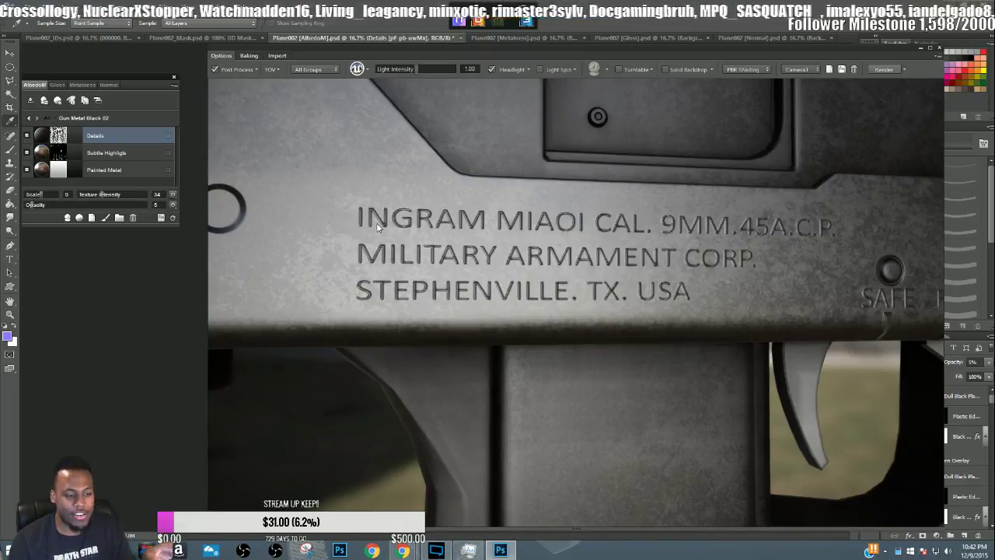
left_click_drag(599, 266, 672, 299)
scroll(607, 325, "up", 2)
scroll(606, 324, "down", 4)
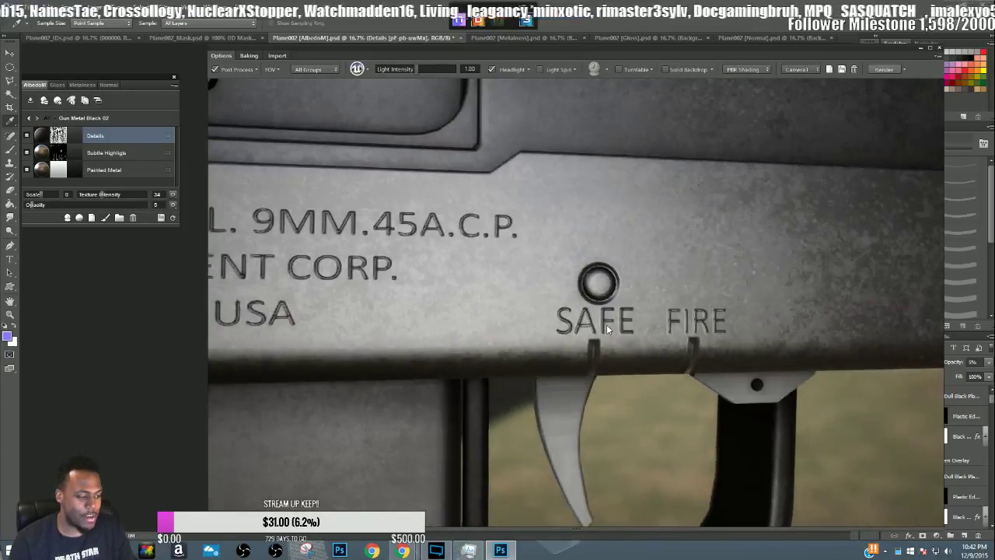
- Start a new material assignment for the trigger and browse the materials in the 02 - Metal category
scroll(577, 362, "down", 2)
left_click_drag(577, 363, 548, 338)
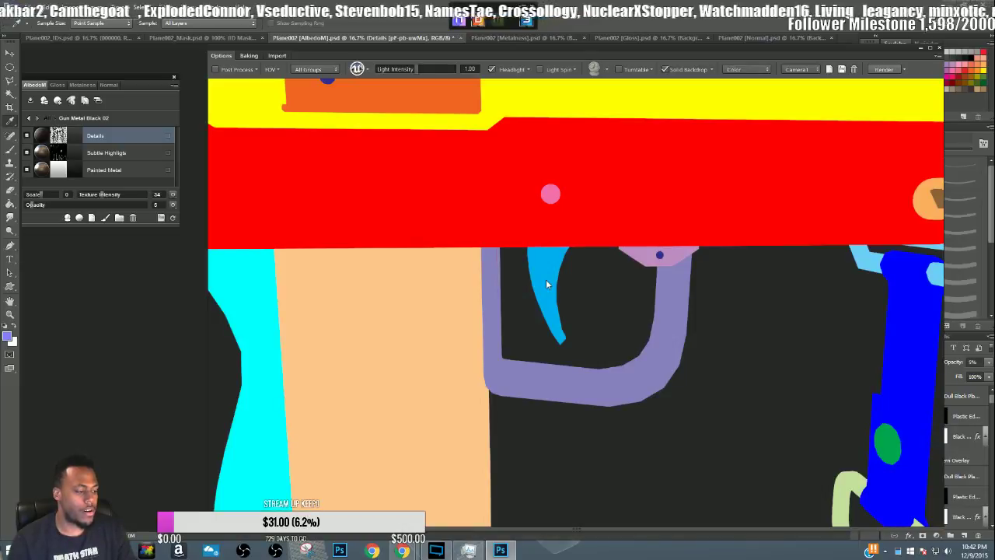
left_click(546, 280)
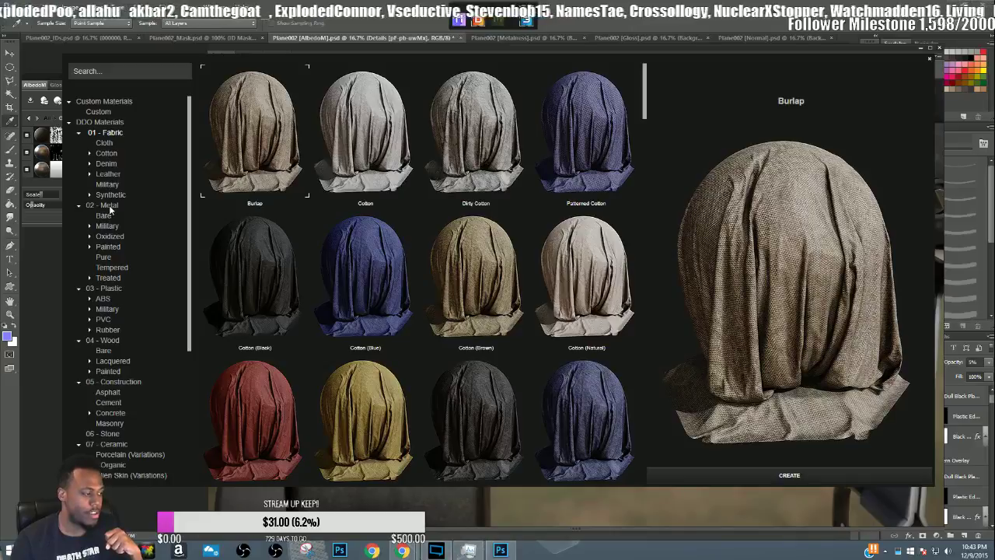
left_click(110, 206)
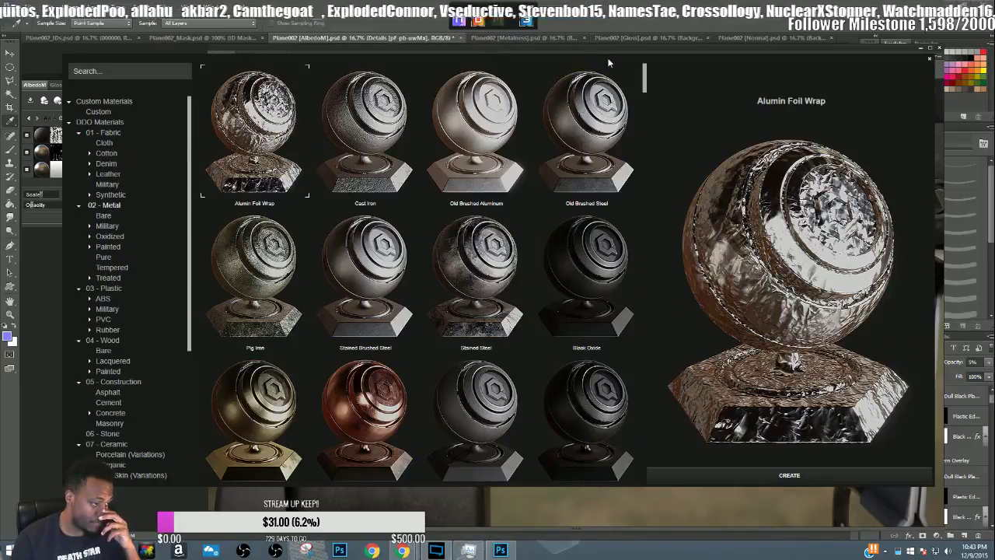
left_click_drag(645, 81, 655, 205)
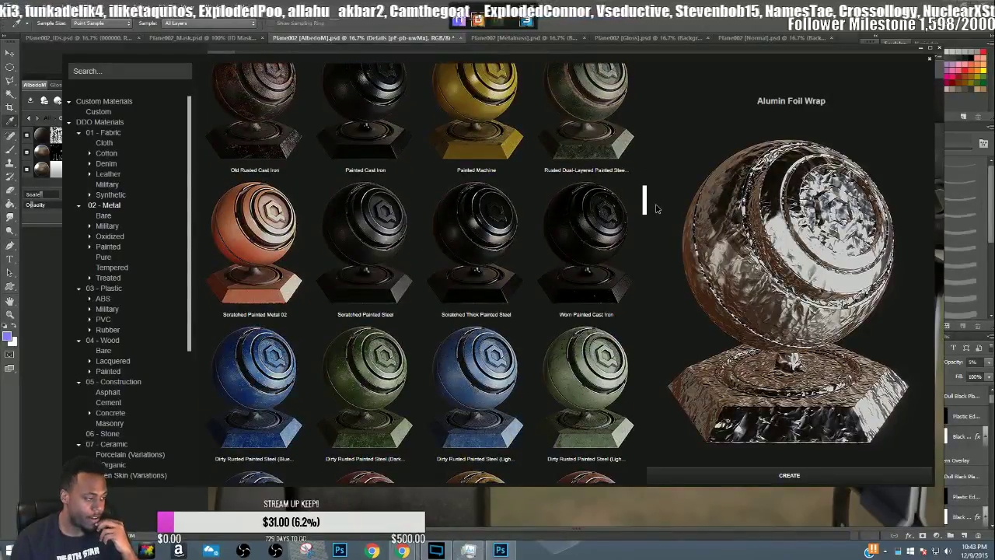
scroll(655, 209, "down", 1)
mouse_move(655, 208)
left_mouse_down()
mouse_move(653, 165)
mouse_move(669, 476)
left_mouse_up()
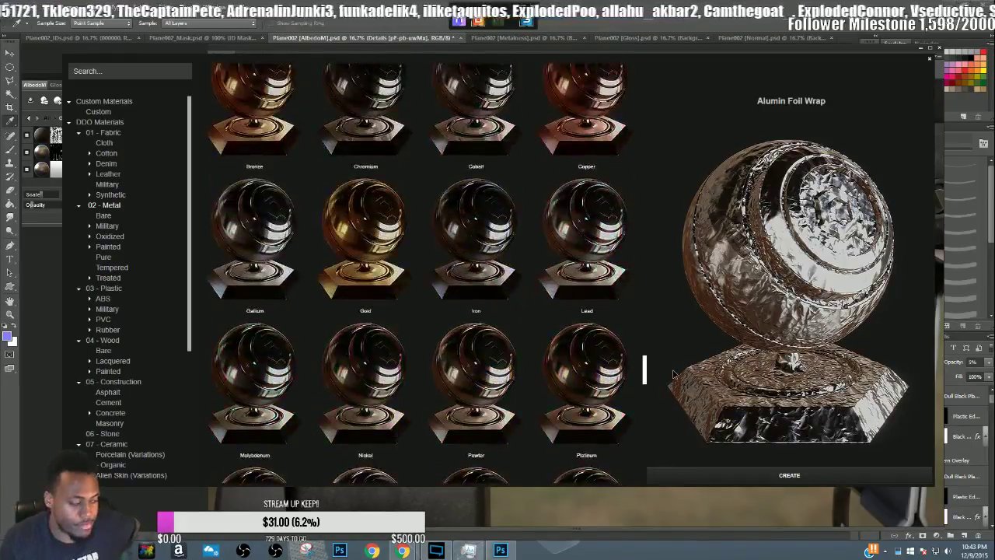
mouse_move(674, 375)
left_mouse_down()
mouse_move(672, 309)
mouse_move(647, 204)
mouse_move(650, 134)
left_mouse_up()
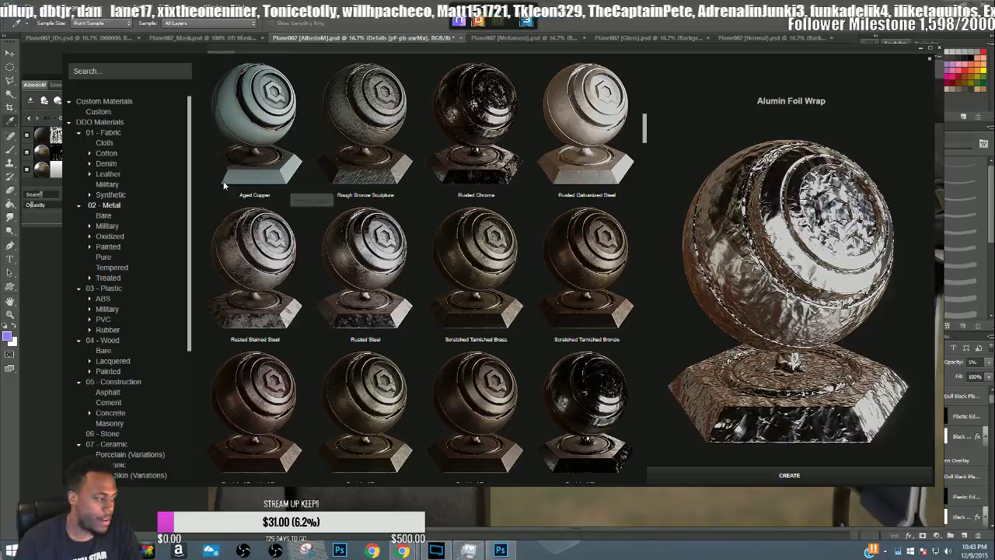
- Apply Gun Metal Black 02 from the Legacy Metal category to the trigger, keeping it outside the currently selected group
left_click_drag(189, 173, 193, 377)
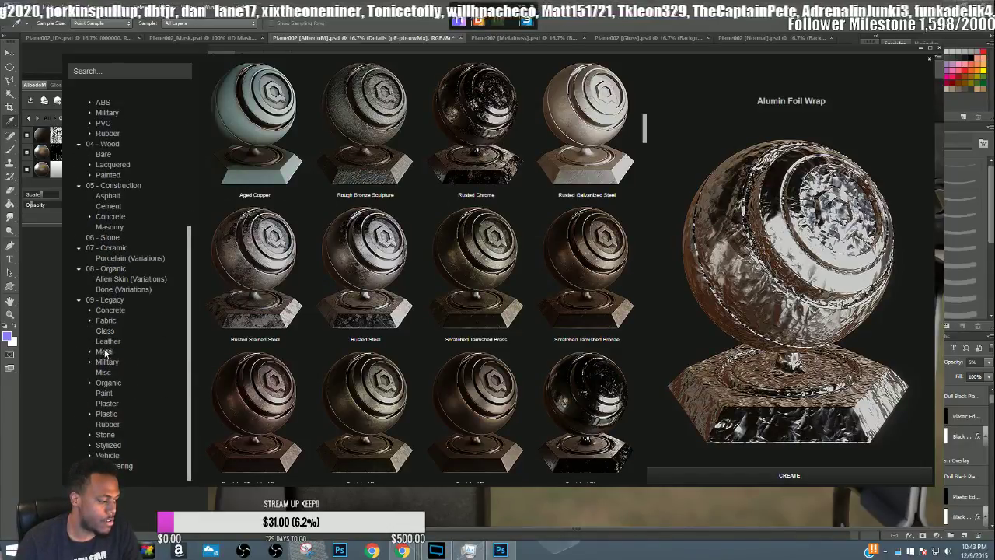
left_click(105, 353)
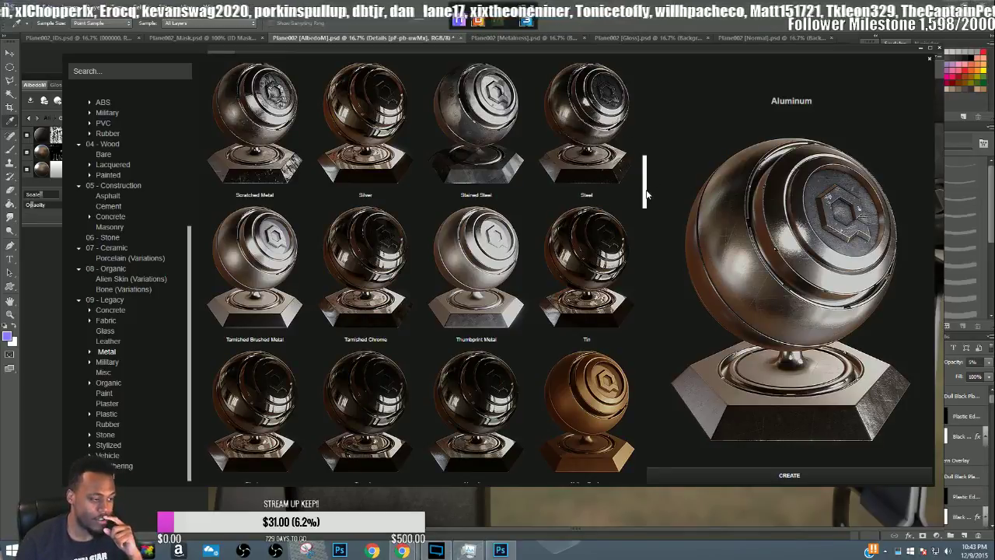
mouse_move(649, 194)
left_mouse_down()
mouse_move(650, 463)
mouse_move(656, 114)
left_mouse_up()
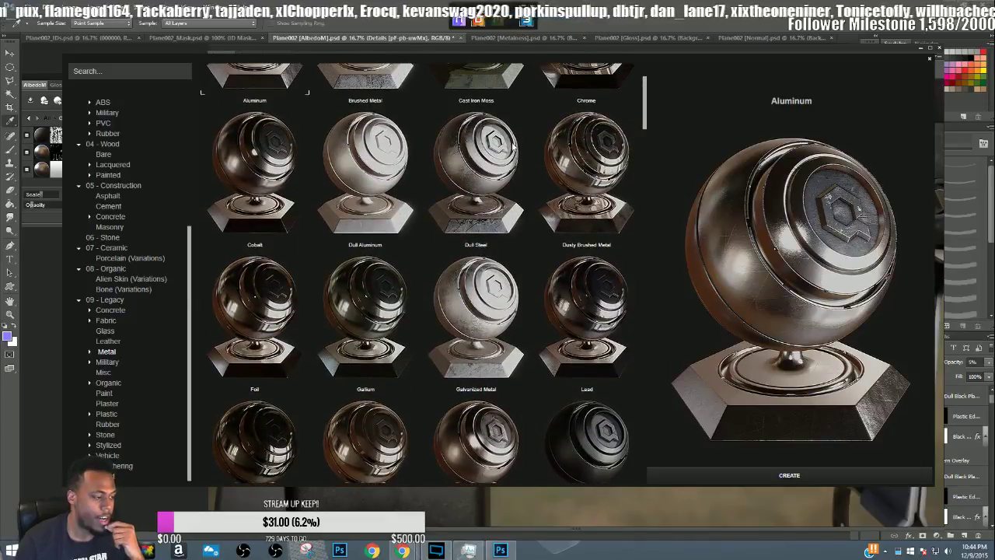
left_click(506, 161)
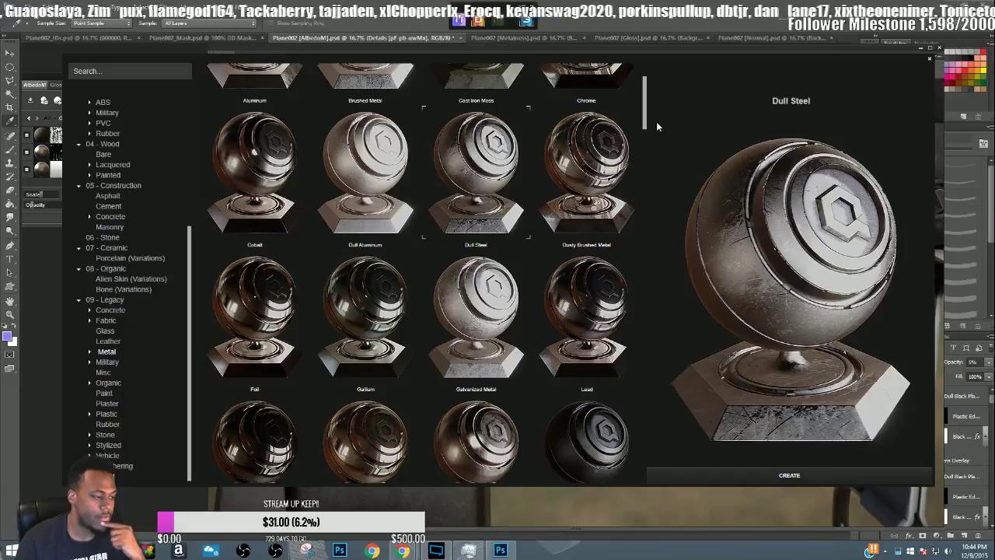
mouse_move(645, 122)
left_mouse_down()
mouse_move(650, 102)
mouse_move(642, 506)
left_mouse_up()
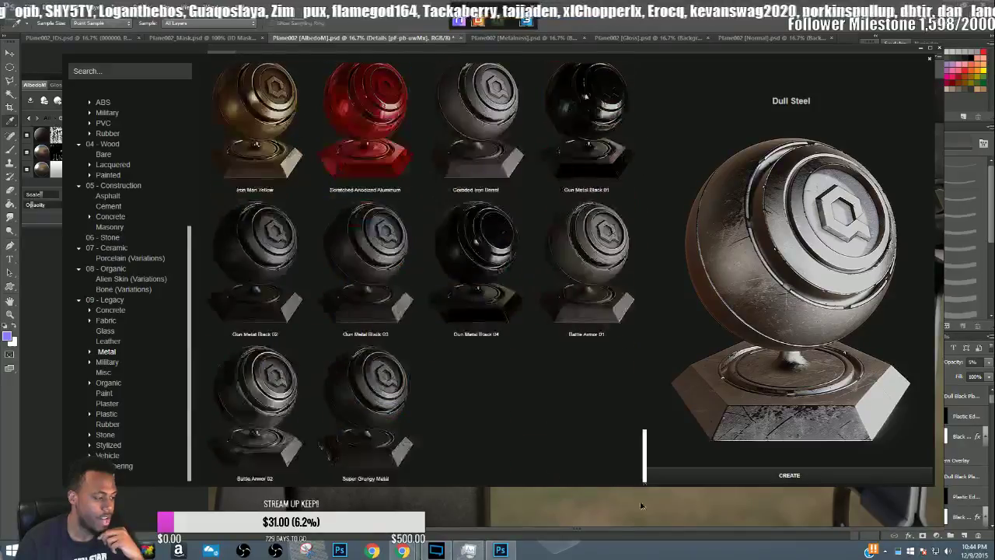
left_click(259, 277)
left_click(704, 476)
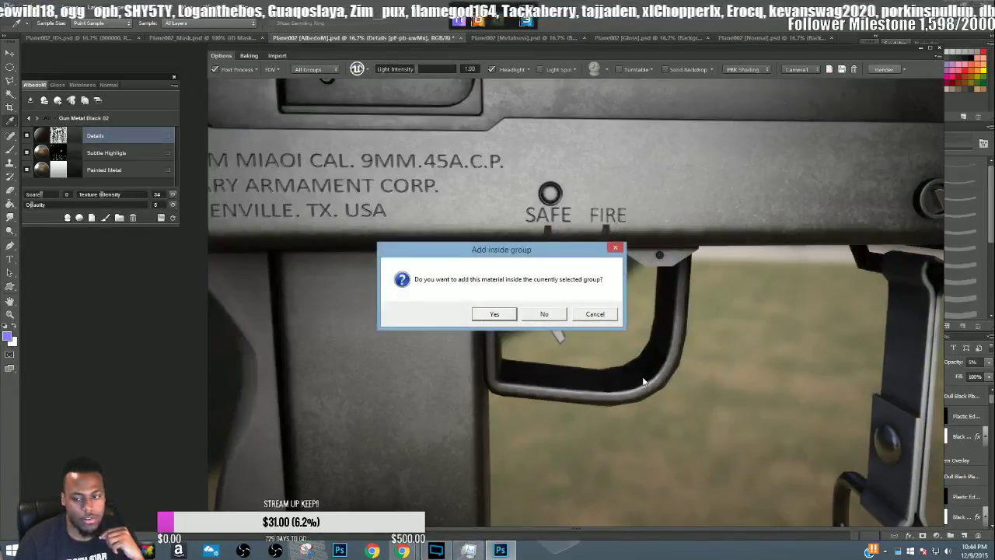
left_click(531, 316)
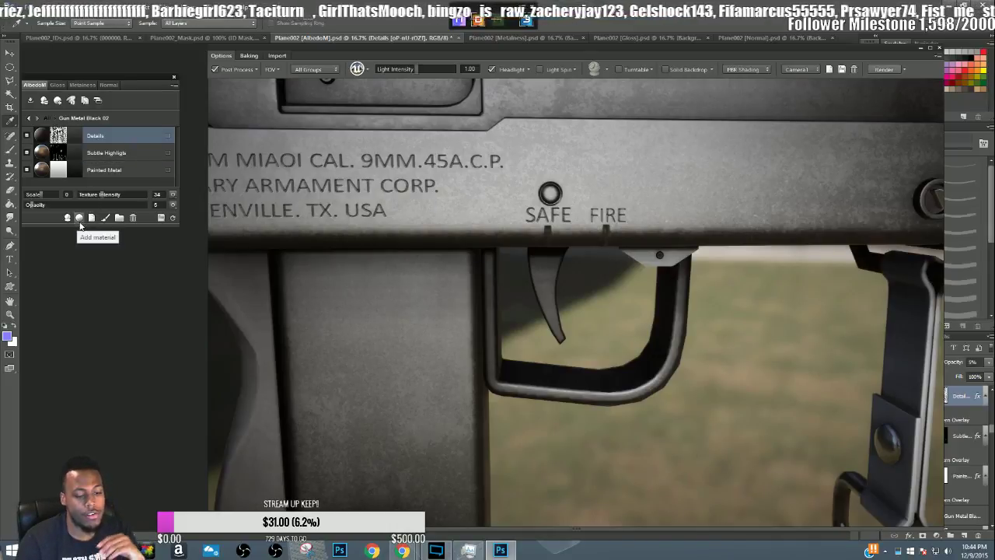
- Preview Paint - Thick Machine Paint in the Paint category of the basic materials and leave the library without creating it
left_click(79, 221)
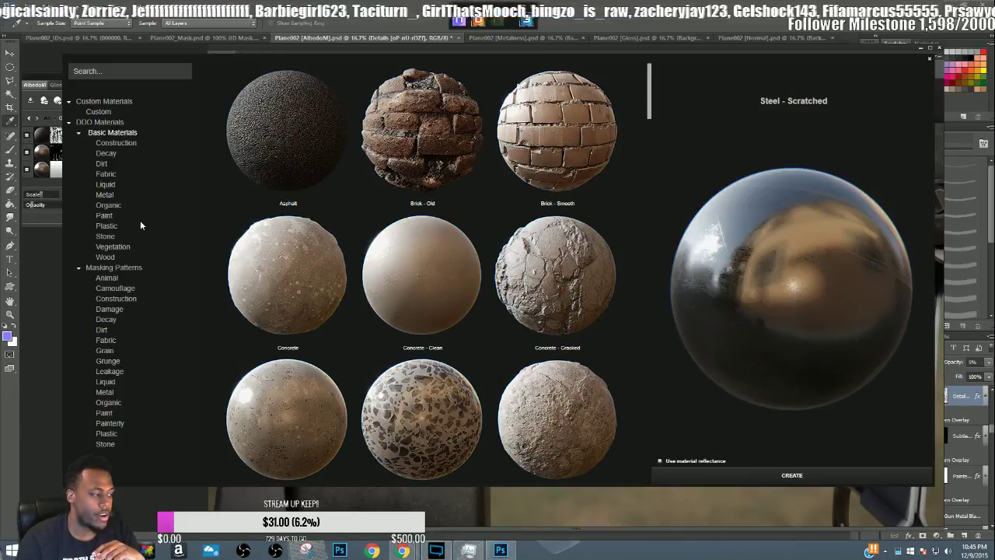
left_click(111, 217)
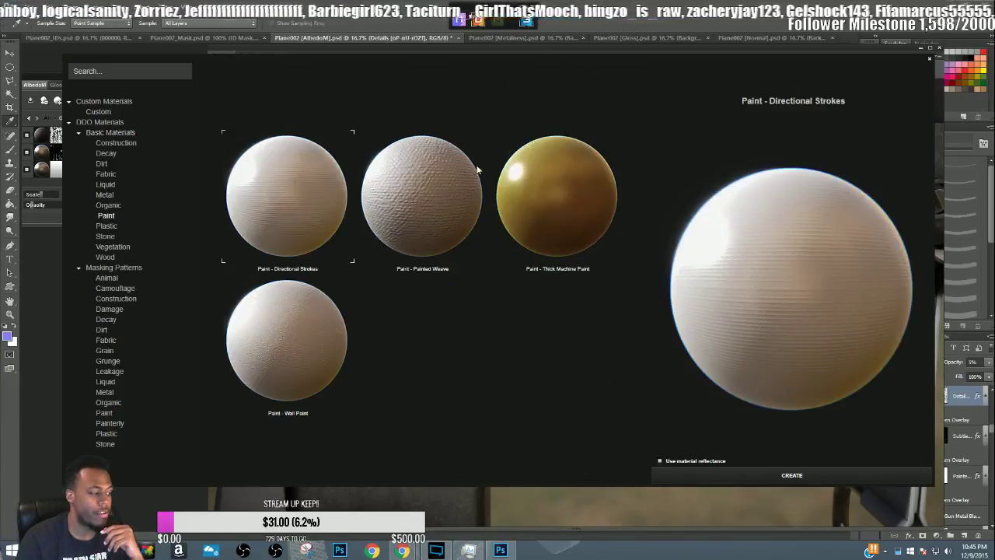
left_click(569, 191)
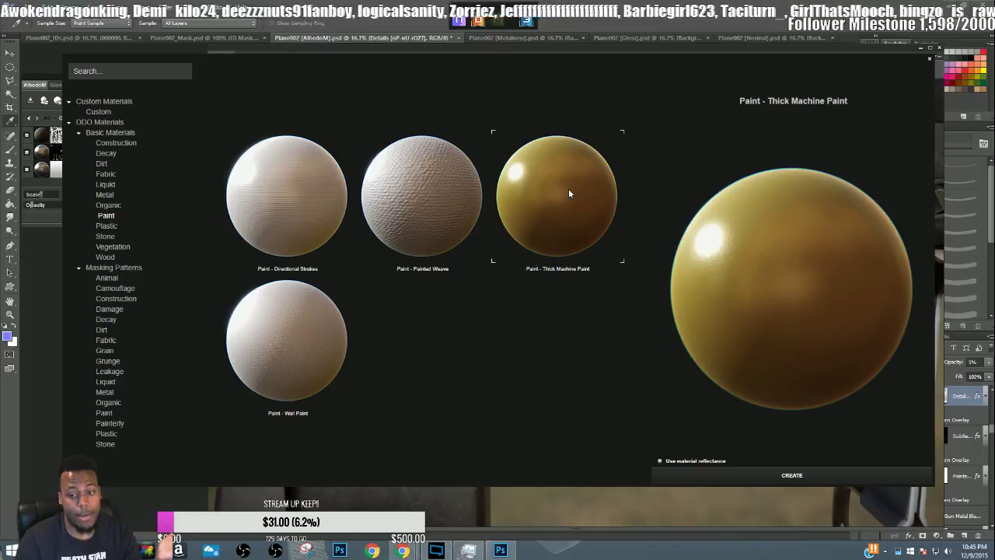
left_click(941, 50)
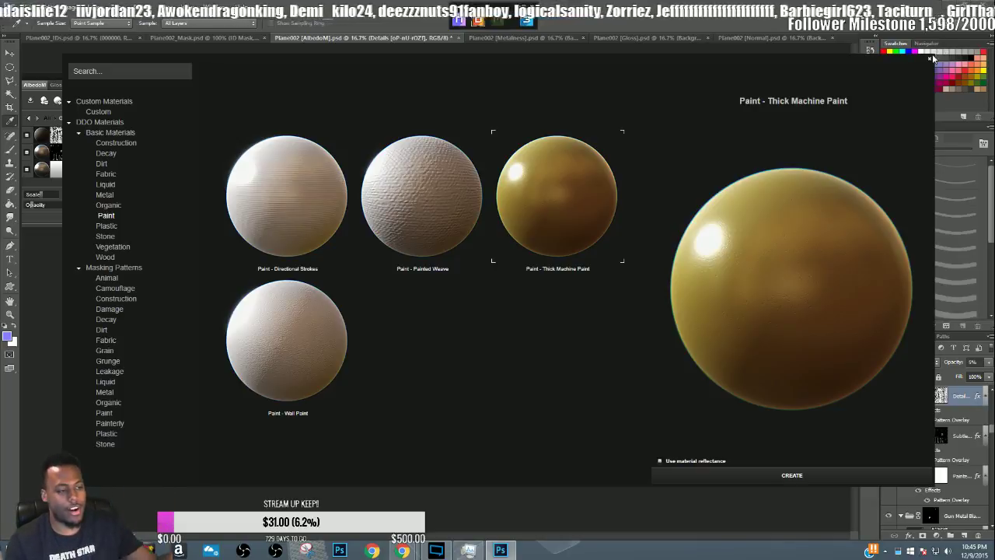
left_click(930, 60)
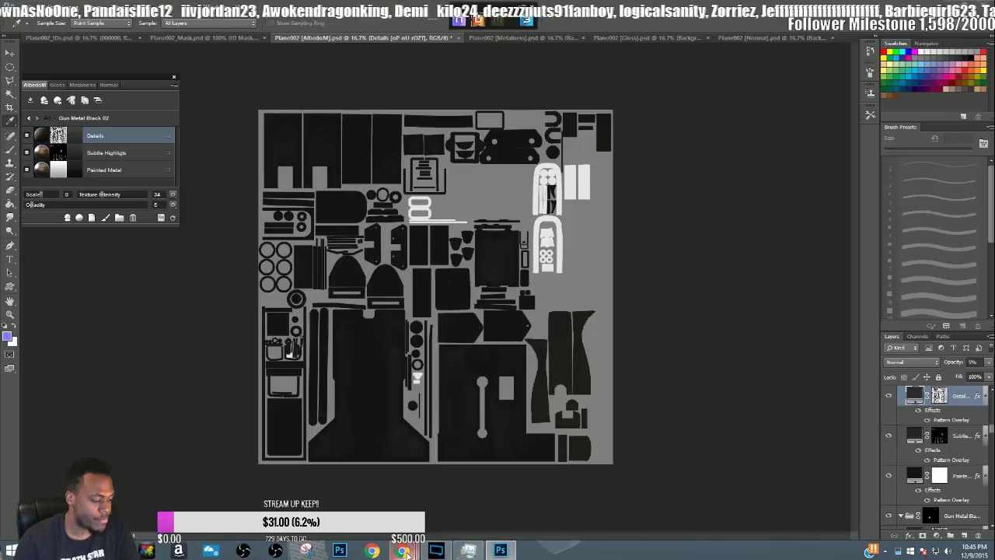
- Reopen the 3D preview, apply the 08 - Unreal Engine 4 post process preset and turn on the headlight
mouse_move(445, 552)
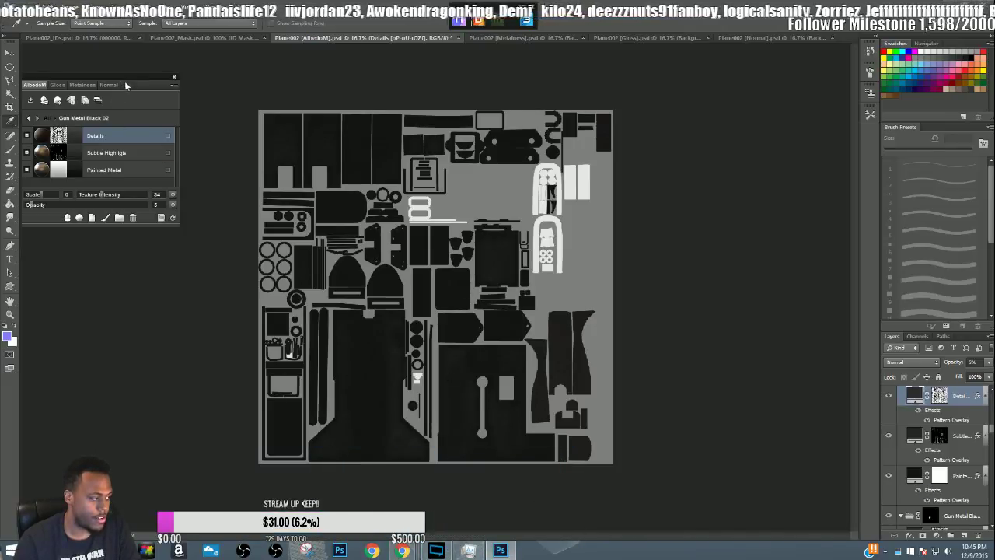
left_click(174, 219)
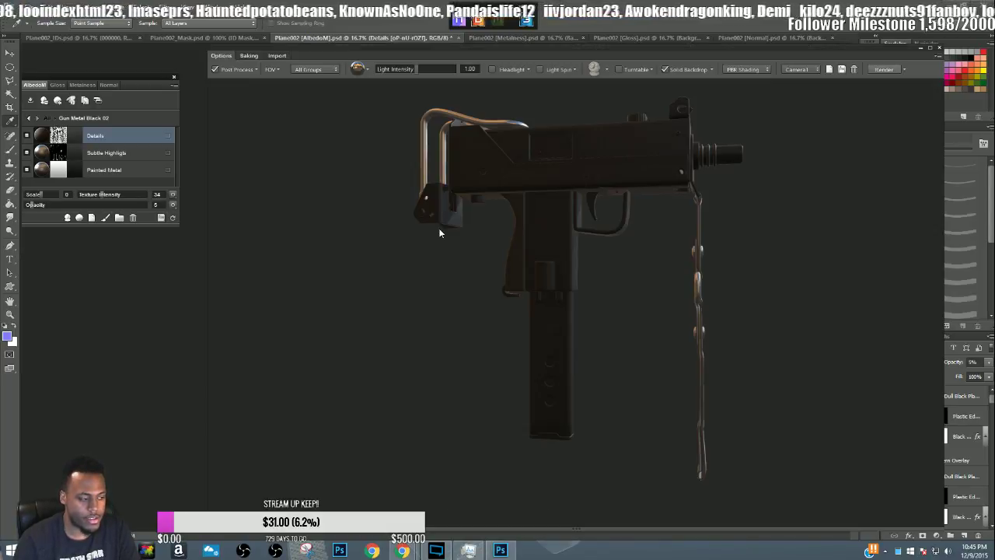
scroll(509, 186, "up", 3)
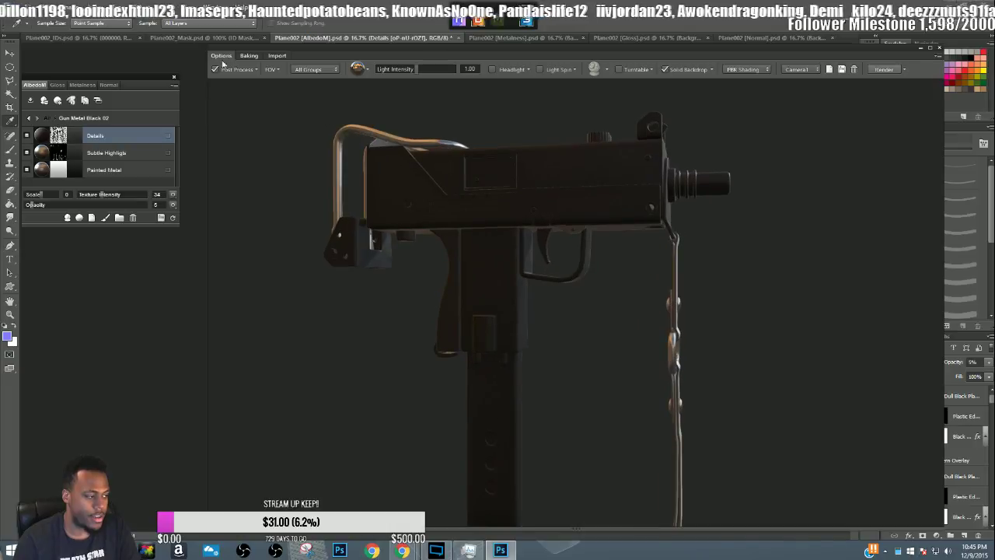
left_click(257, 69)
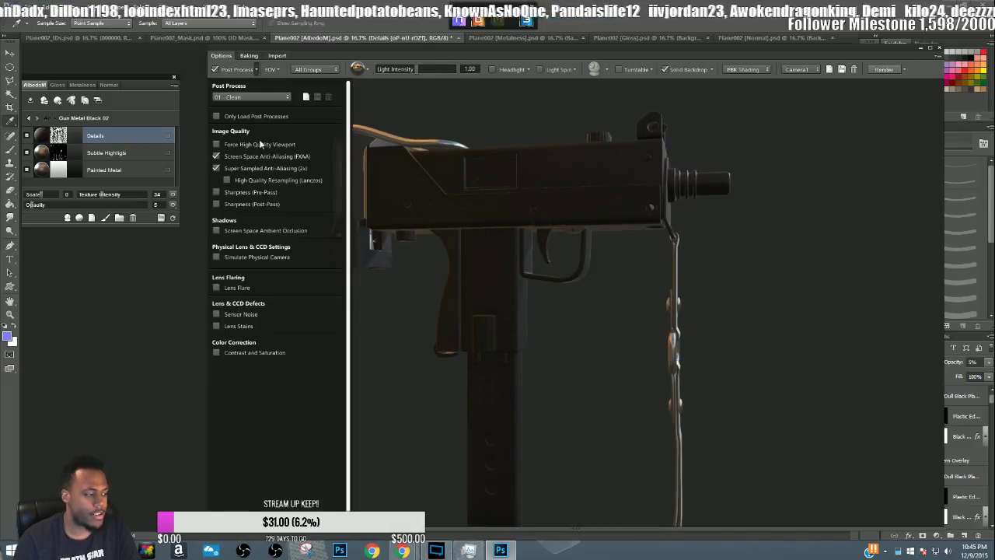
left_click(240, 96)
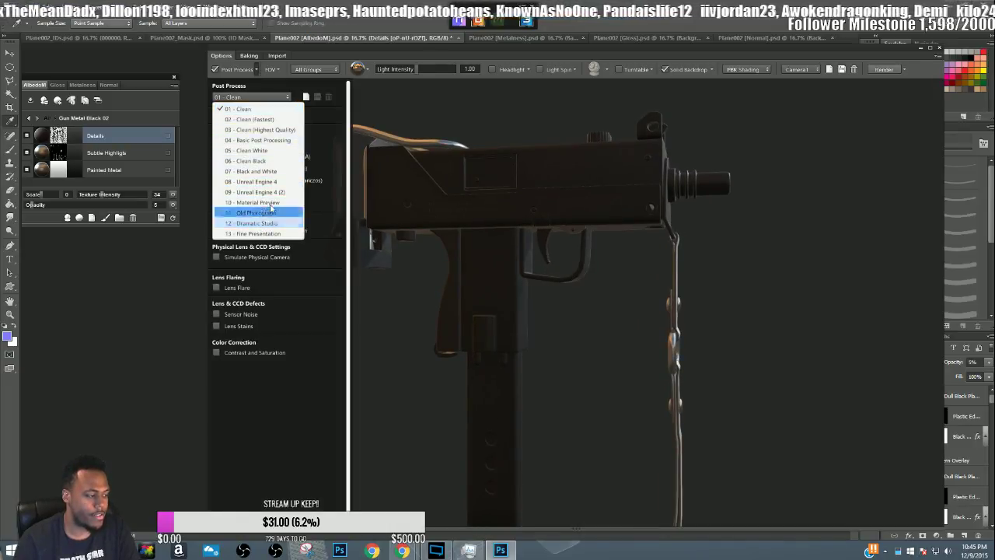
left_click(255, 182)
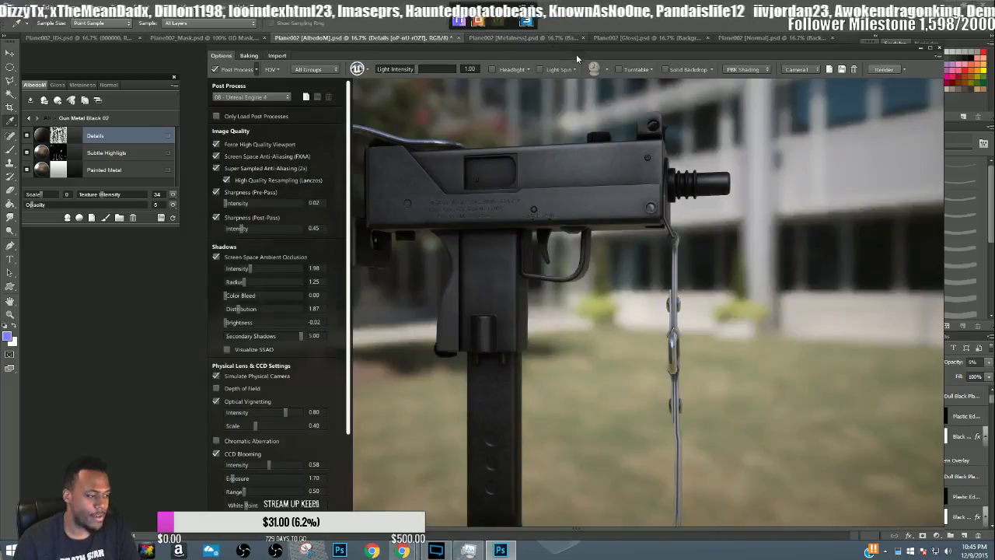
left_click(493, 68)
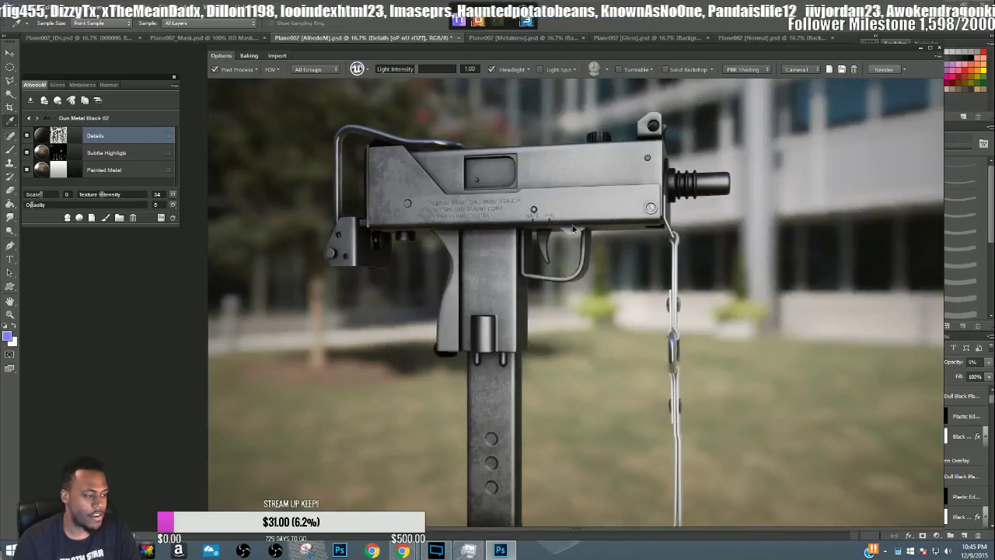
- Start a new material assignment for the small bracket where the trigger guard's front end meets the receiver
left_click_drag(603, 286, 543, 152)
scroll(558, 218, "up", 5)
scroll(566, 179, "up", 3)
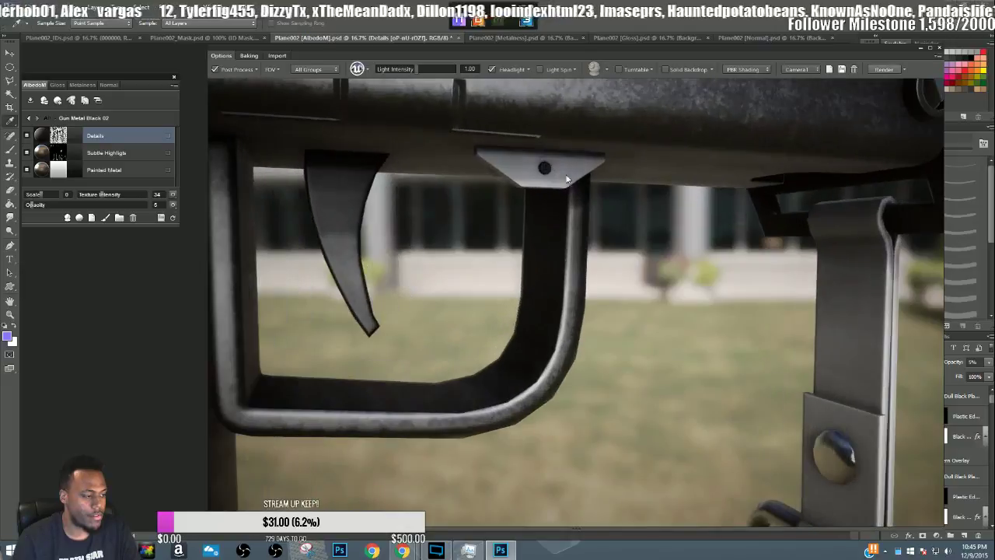
key("c")
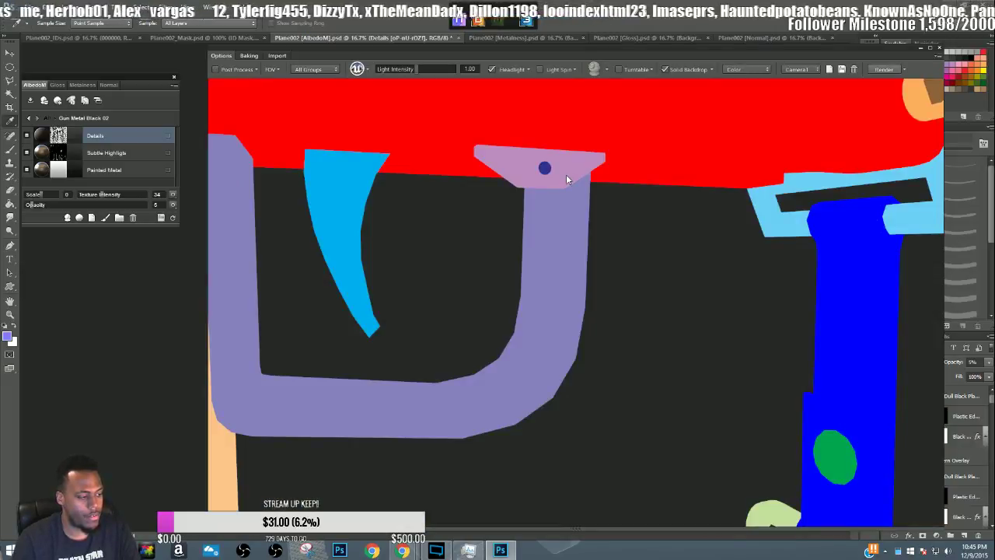
left_click(566, 177)
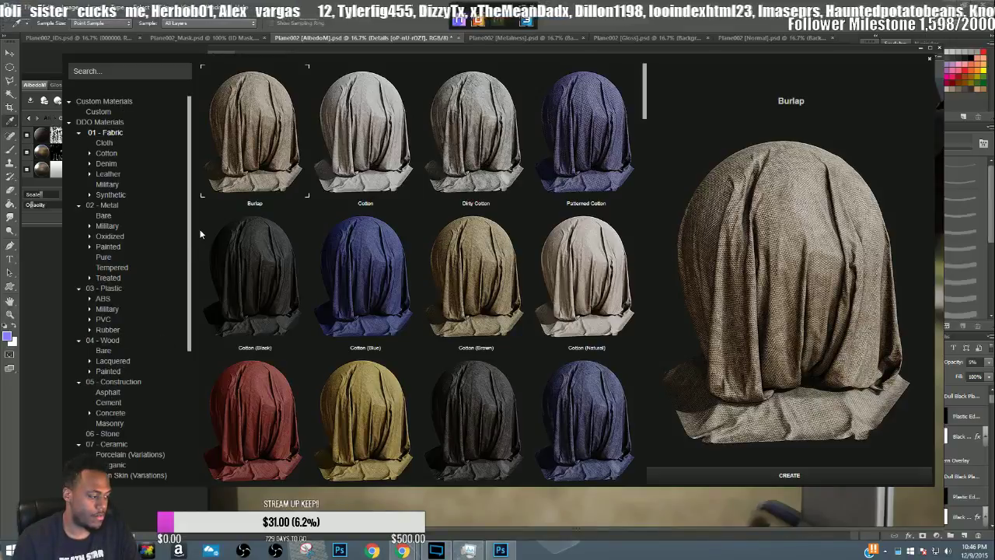
- Apply Gun Metal Black 02 from the Legacy Metal category to the trigger guard bracket, outside the currently selected group
scroll(130, 384, "down", 6)
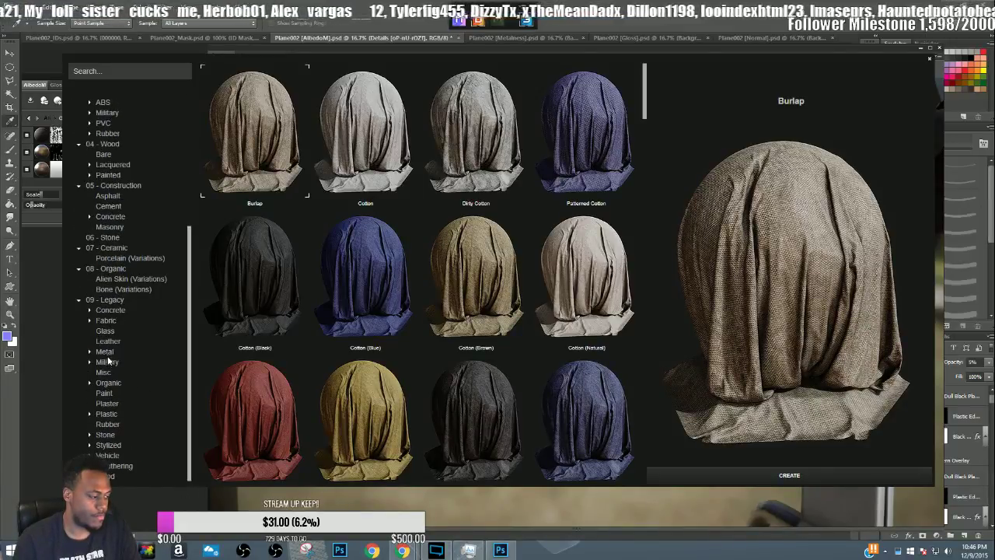
left_click(106, 351)
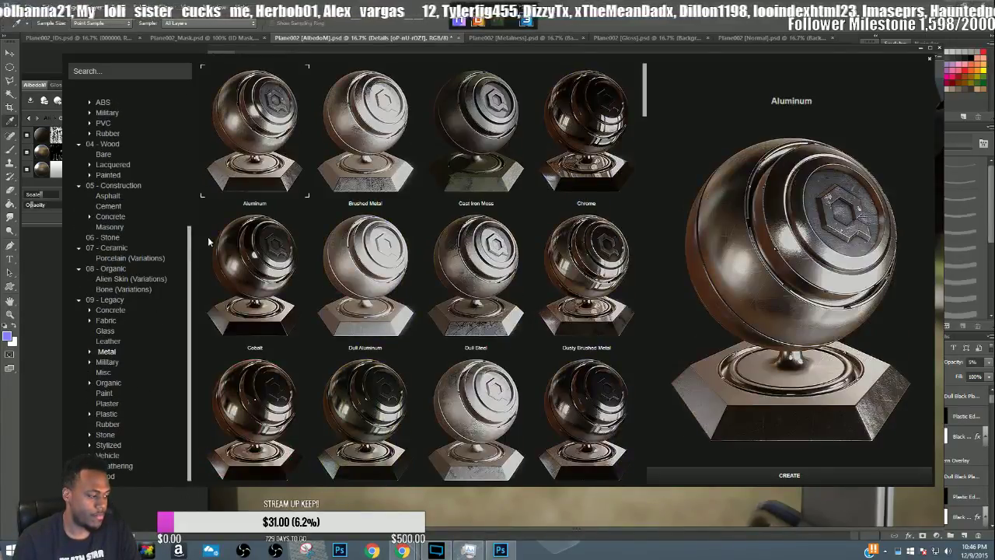
left_click_drag(648, 99, 646, 445)
left_click(628, 454)
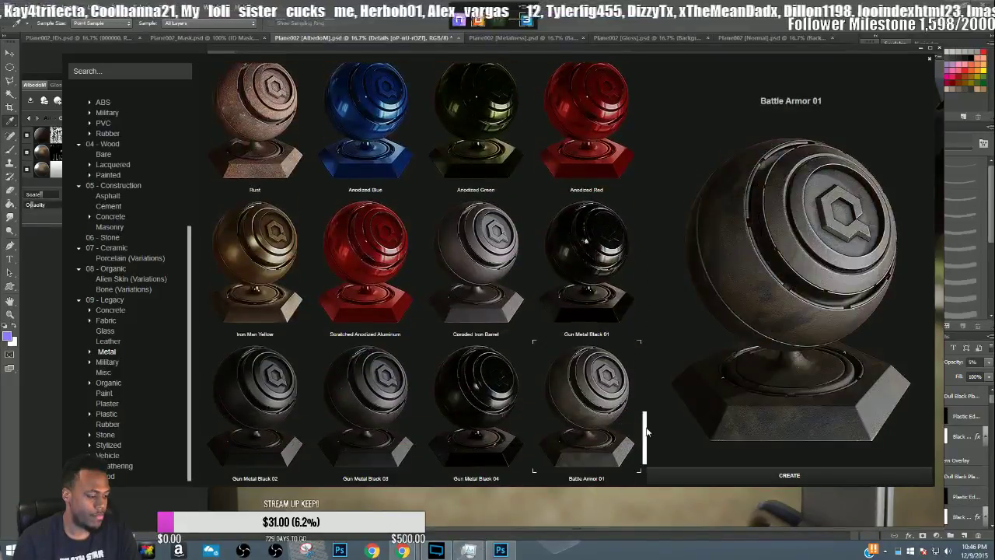
scroll(261, 395, "down", 1)
left_click(251, 279)
left_click(677, 475)
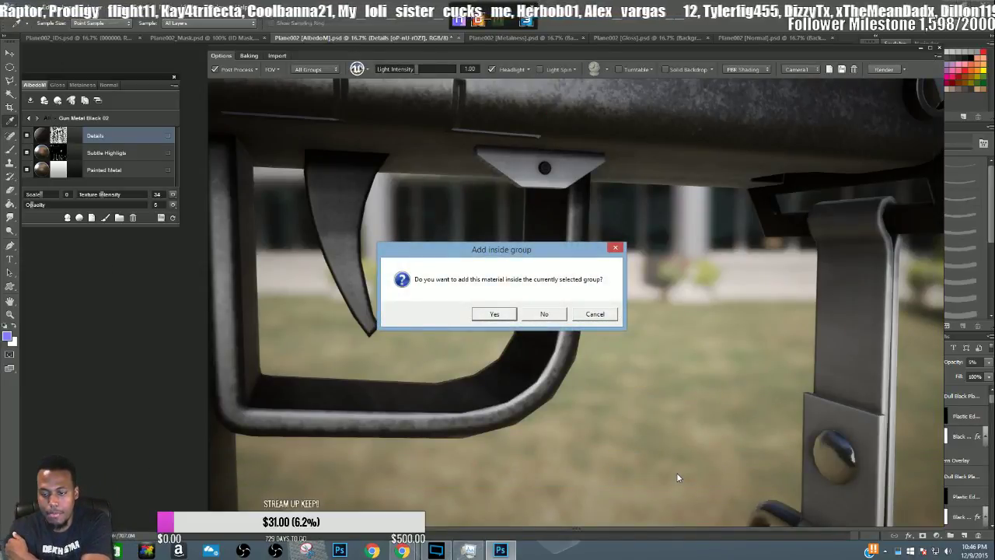
left_click(545, 315)
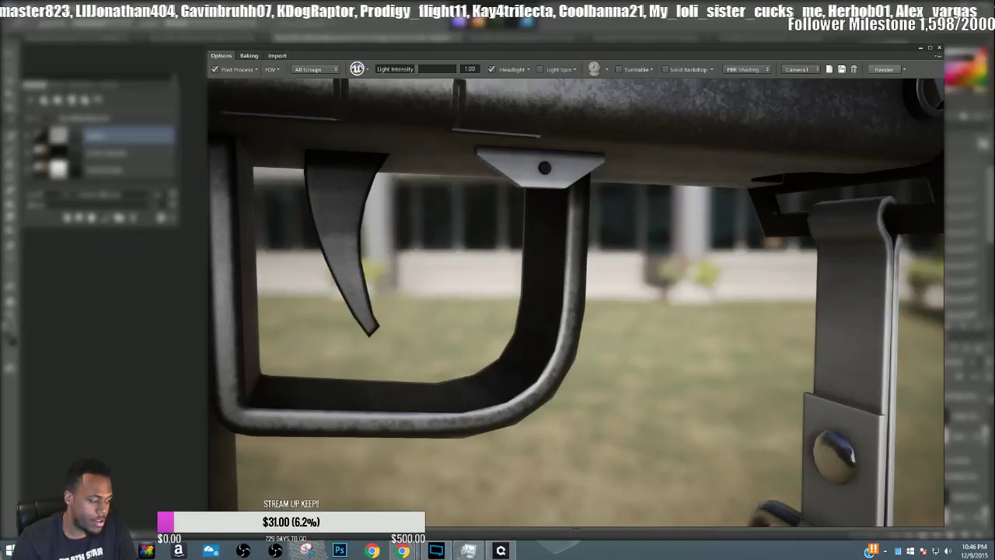
- Switch to File Explorer and open the Mac10 Renders folder on the desktop
key("super+e")
left_click(205, 302)
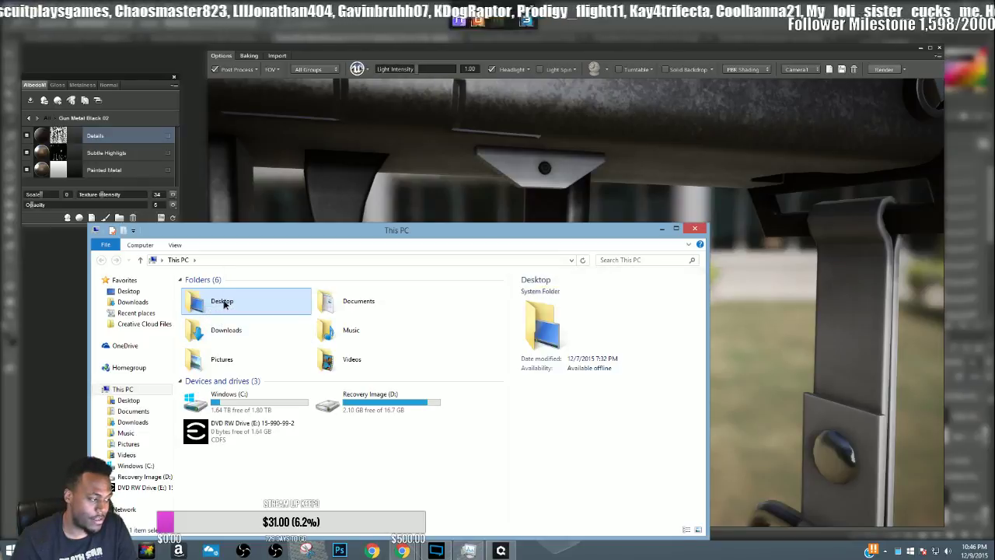
double_click(224, 302)
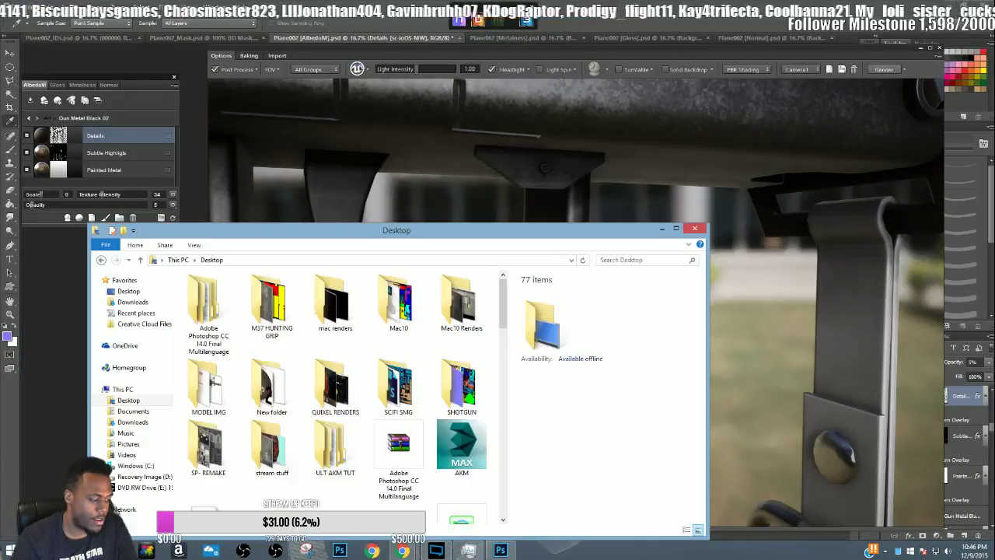
double_click(466, 309)
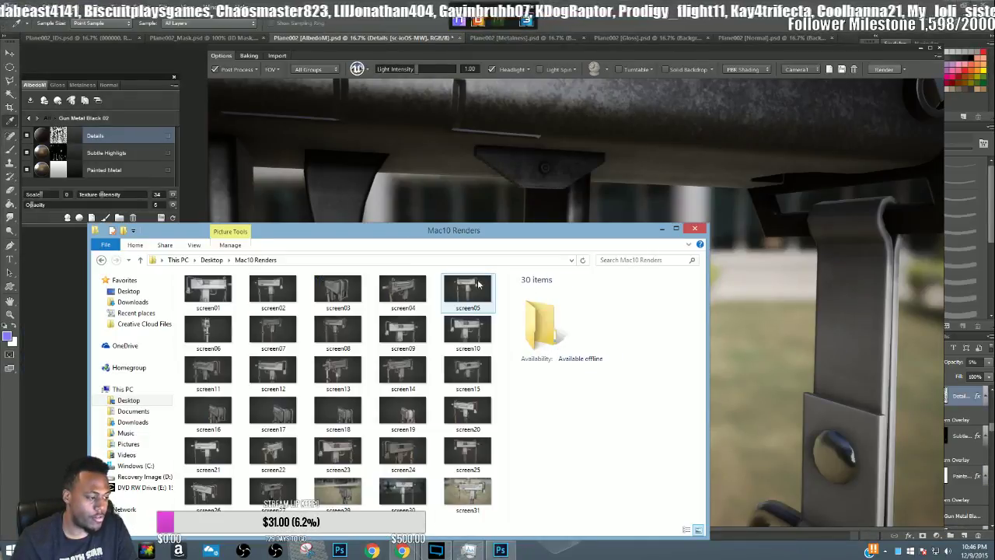
- View the screen23 render in Windows Photo Viewer and enlarge its window to show the gun in detail
left_click(336, 455)
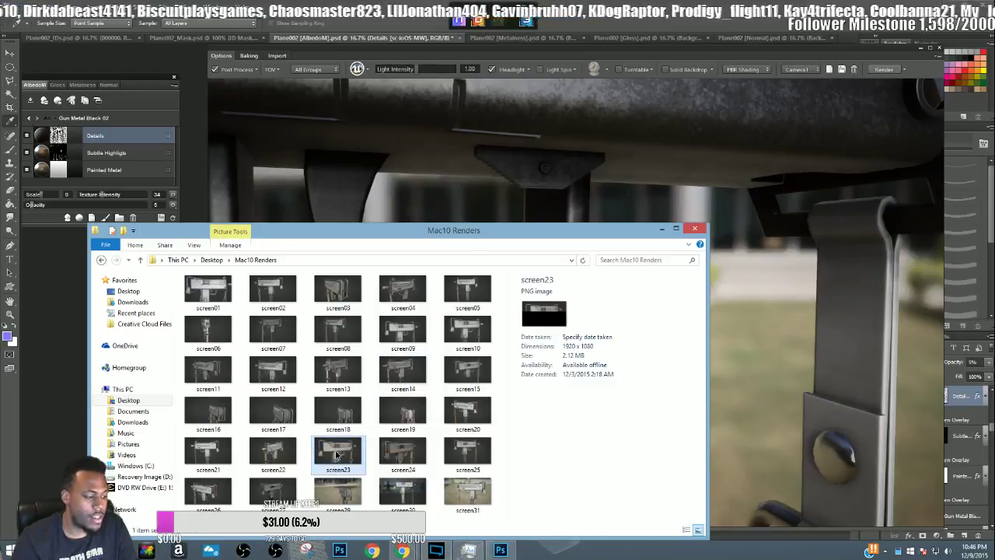
right_click(336, 454)
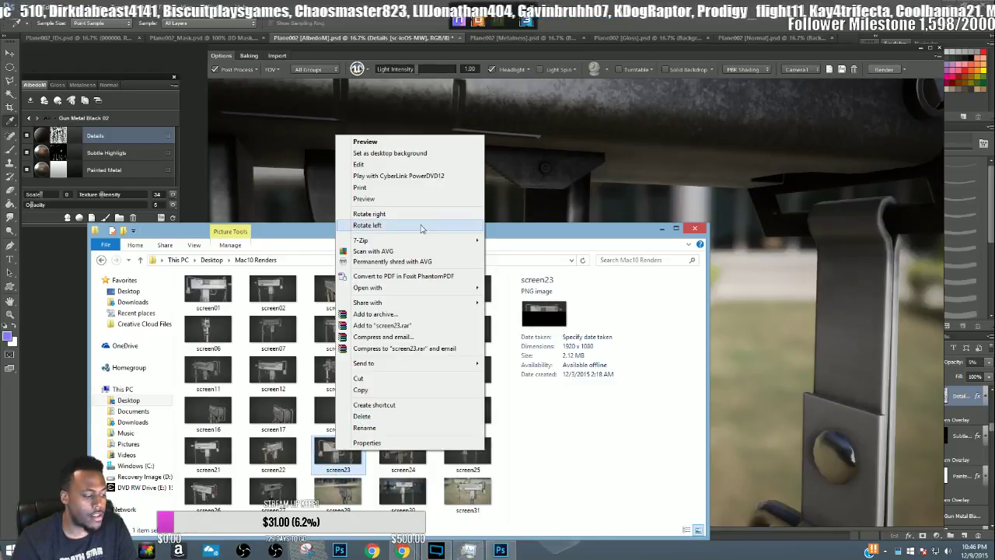
left_click(387, 201)
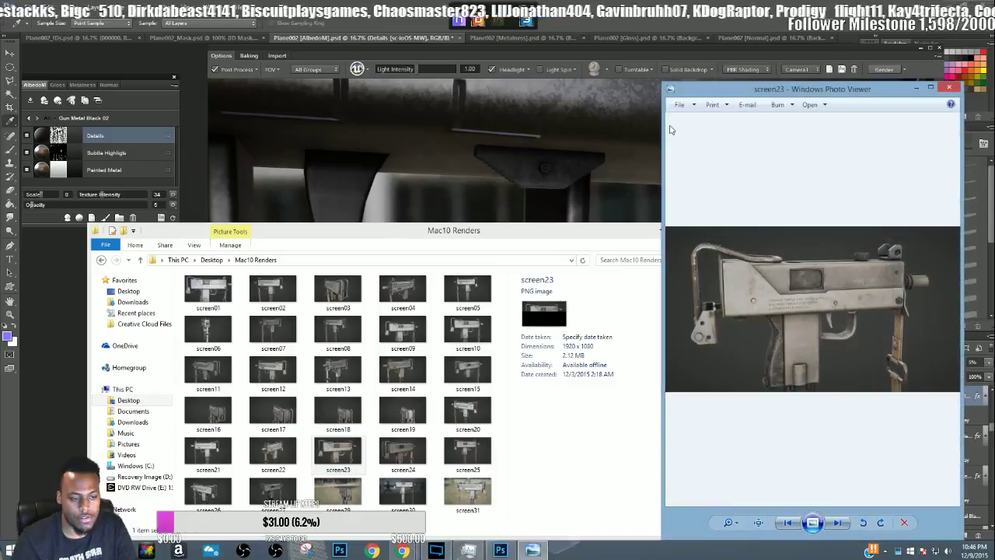
left_click_drag(721, 87, 415, 42)
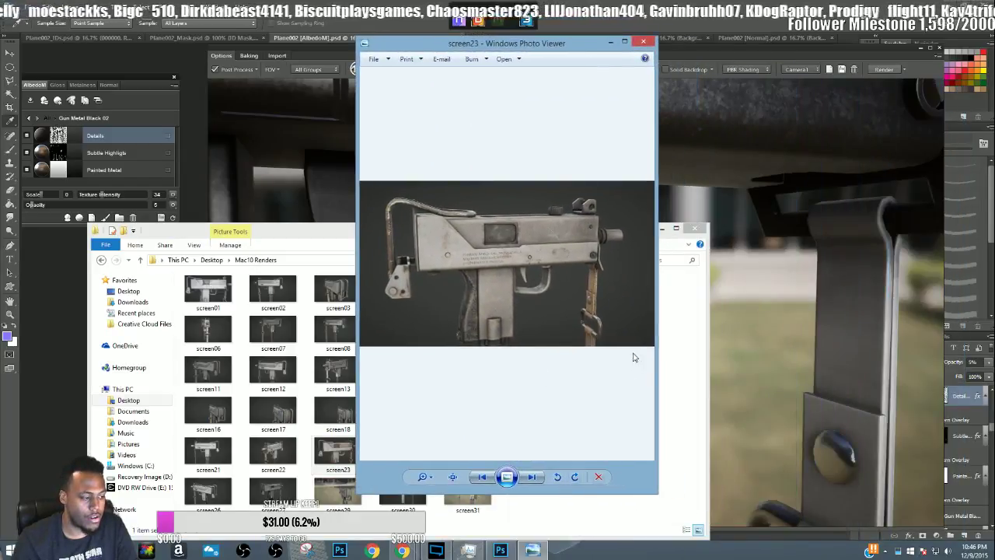
left_click_drag(656, 339, 994, 339)
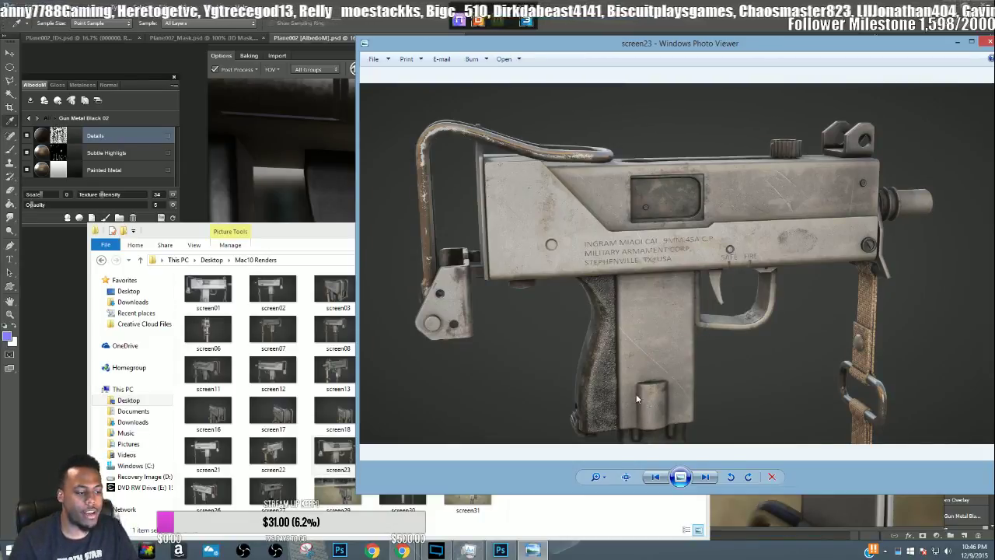
- Look back through the earlier renders to screen20, then close the photo viewer and the renders folder
left_click(658, 477)
left_click(657, 477)
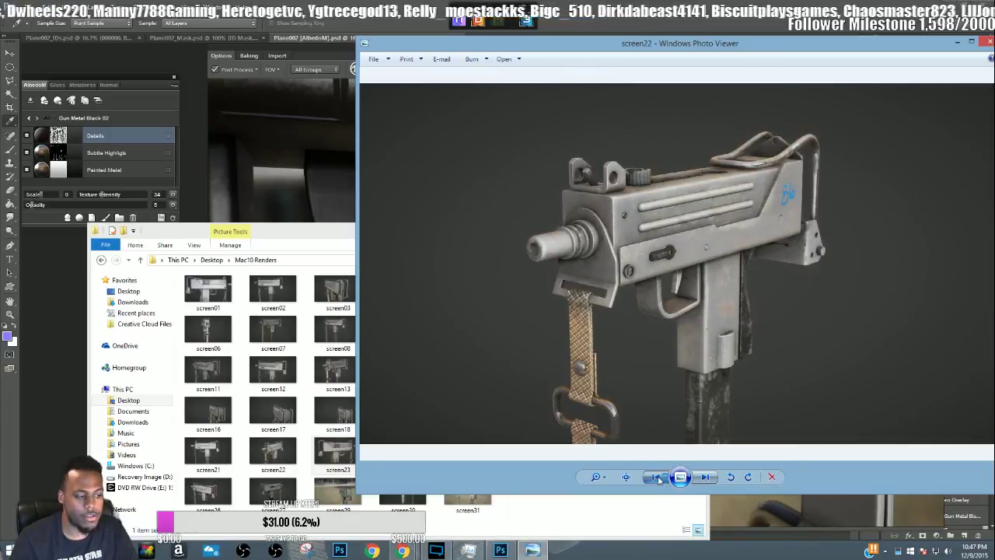
left_click(658, 477)
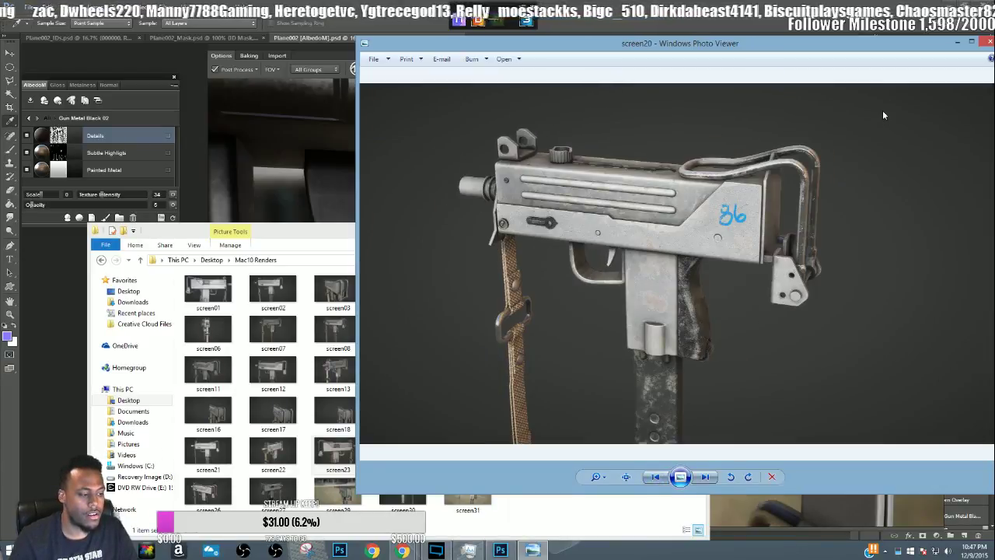
left_click_drag(870, 53, 718, 126)
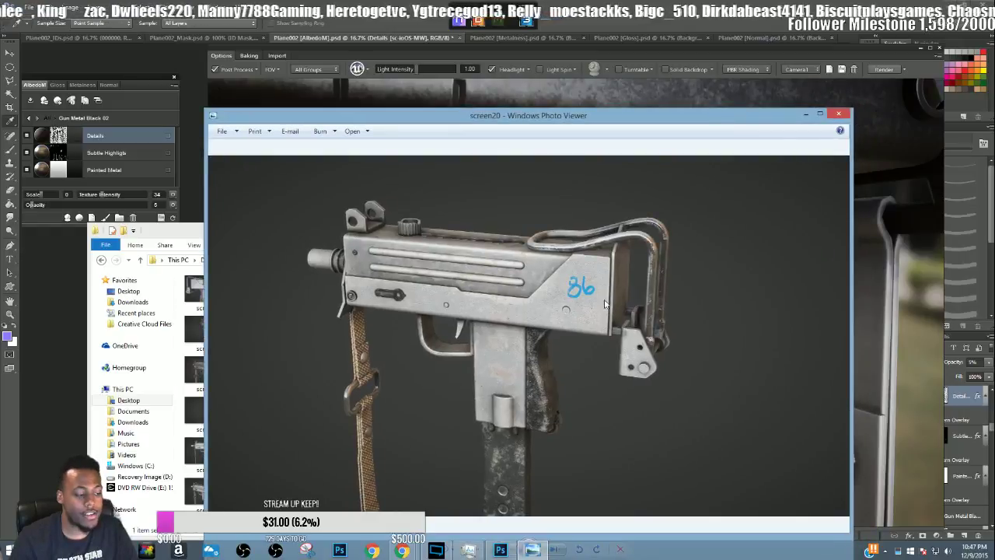
left_click(839, 115)
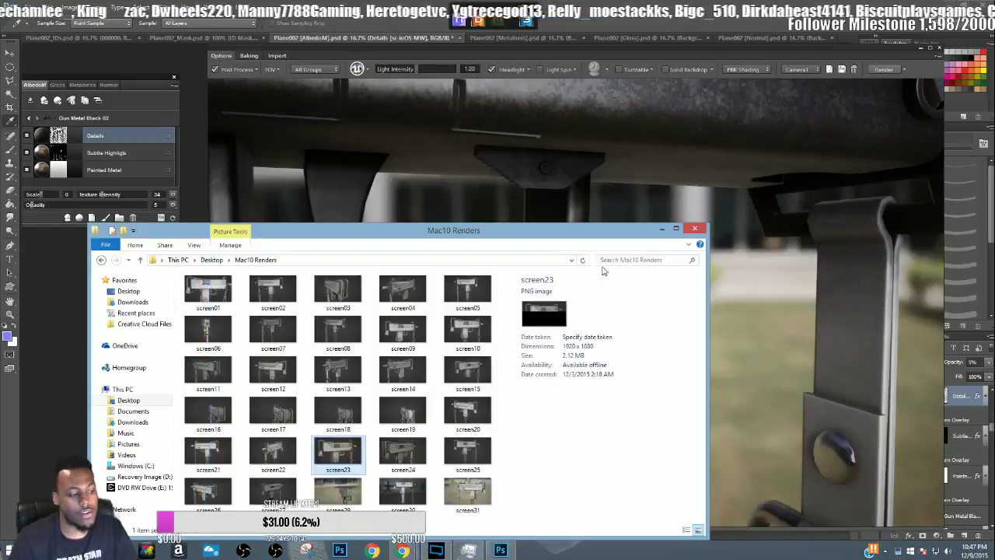
left_click(694, 230)
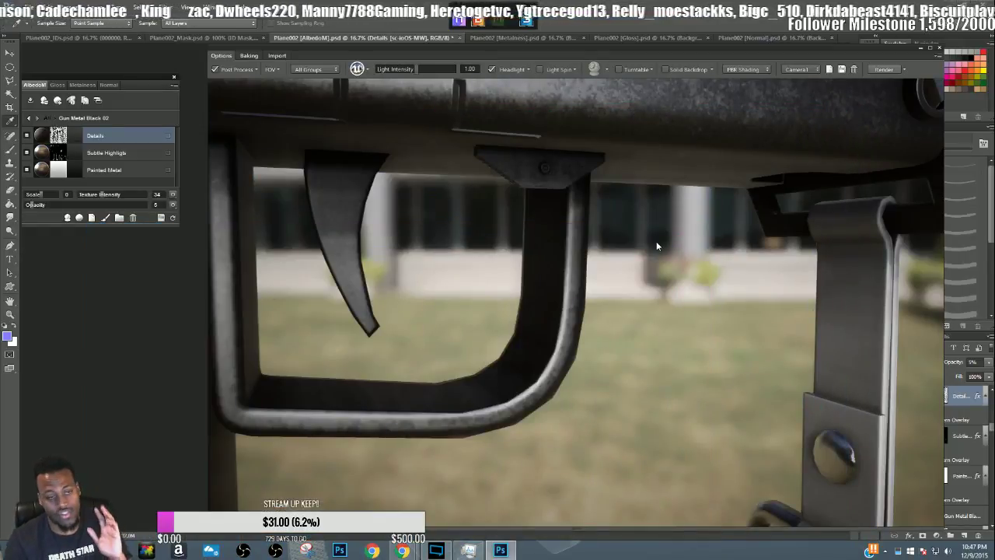
- Inspect the textured receiver, barrel and front sling strap from a front three-quarter view of the gun
scroll(645, 266, "down", 3)
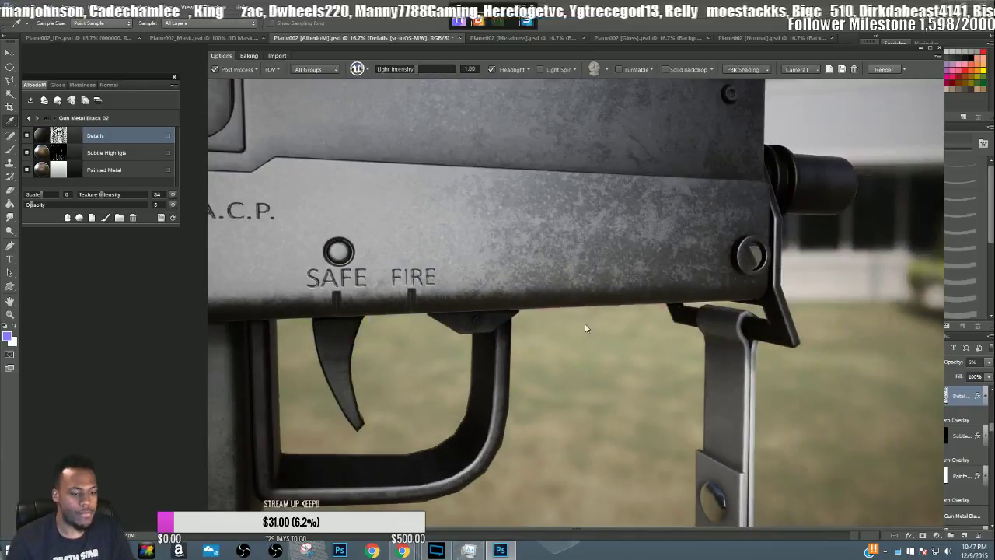
scroll(600, 360, "down", 2)
left_click_drag(602, 360, 517, 398)
scroll(520, 399, "down", 3)
left_click_drag(553, 355, 583, 343)
scroll(614, 315, "down", 4)
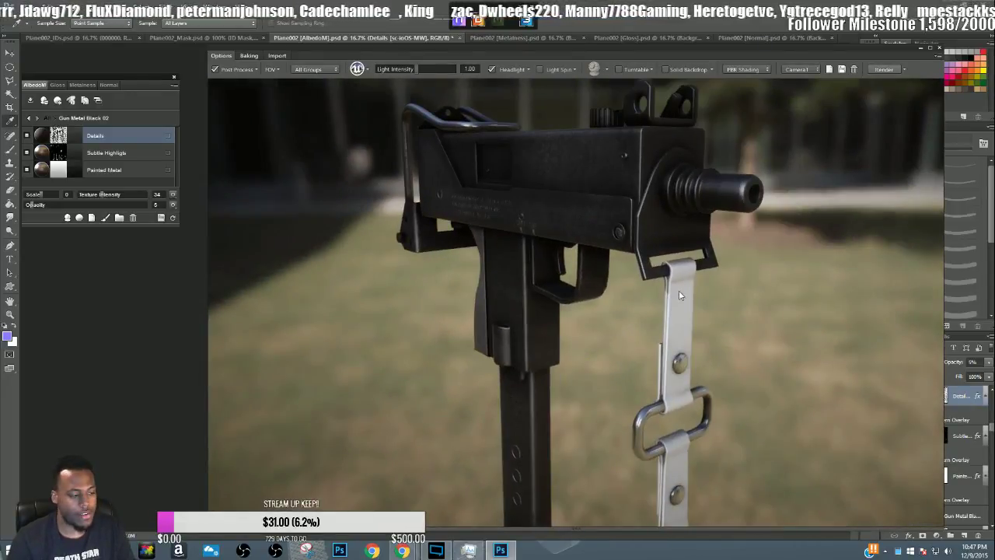
- Open the material library for the white front sling strap on the gun model
scroll(679, 290, "up", 3)
left_click_drag(738, 304, 693, 301)
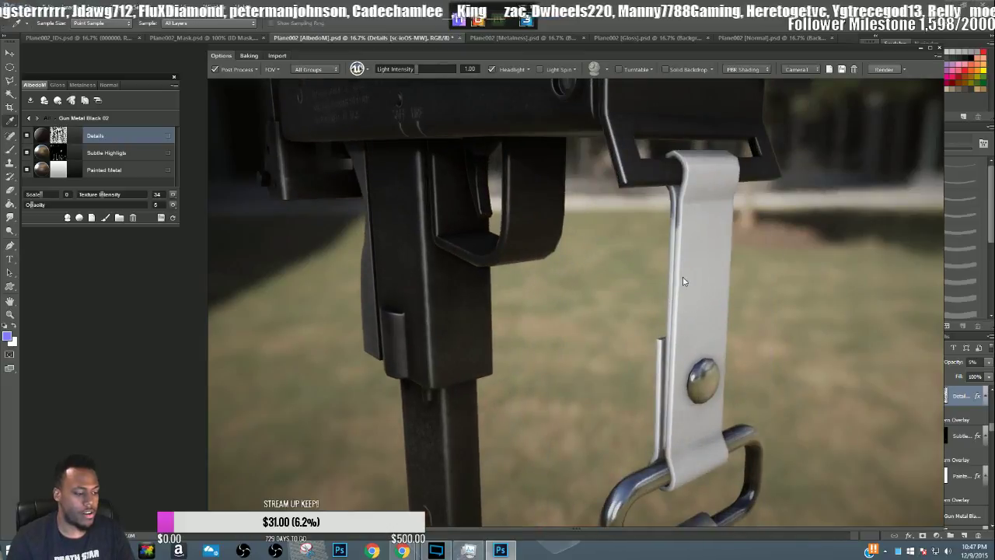
key("c")
left_click(702, 265)
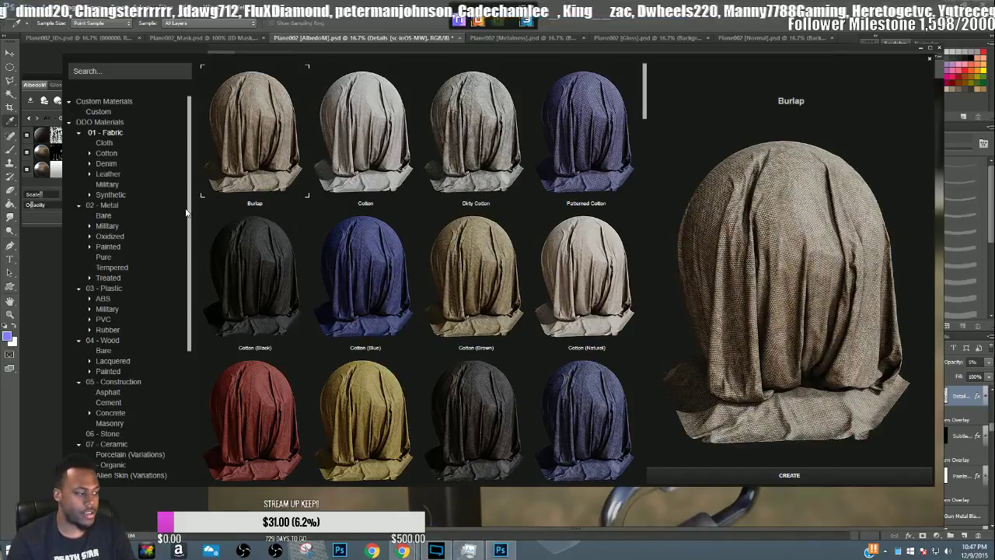
- Assign the Batsuit Fabric material from the Legacy Fabric Nylon category to the sling strap
left_click_drag(190, 204, 187, 377)
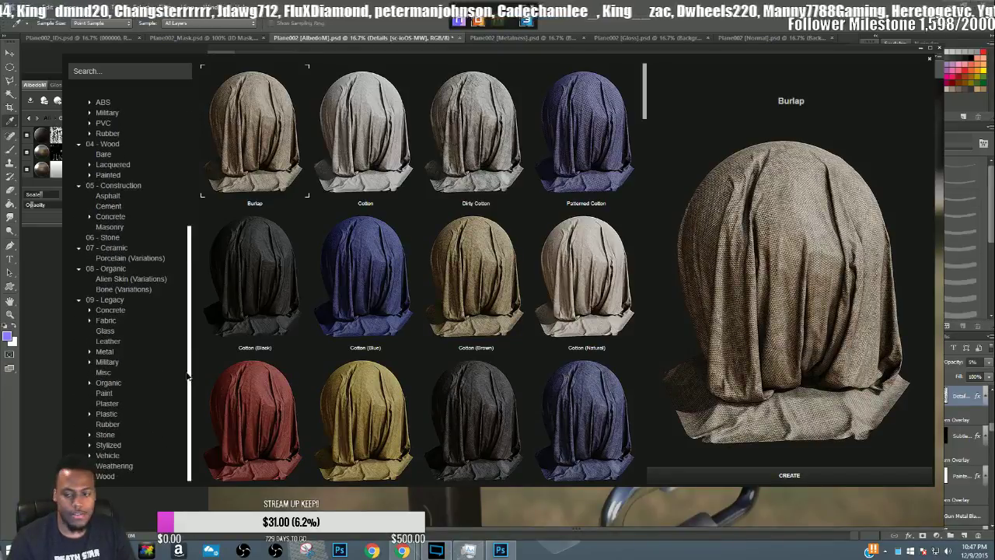
left_click(109, 322)
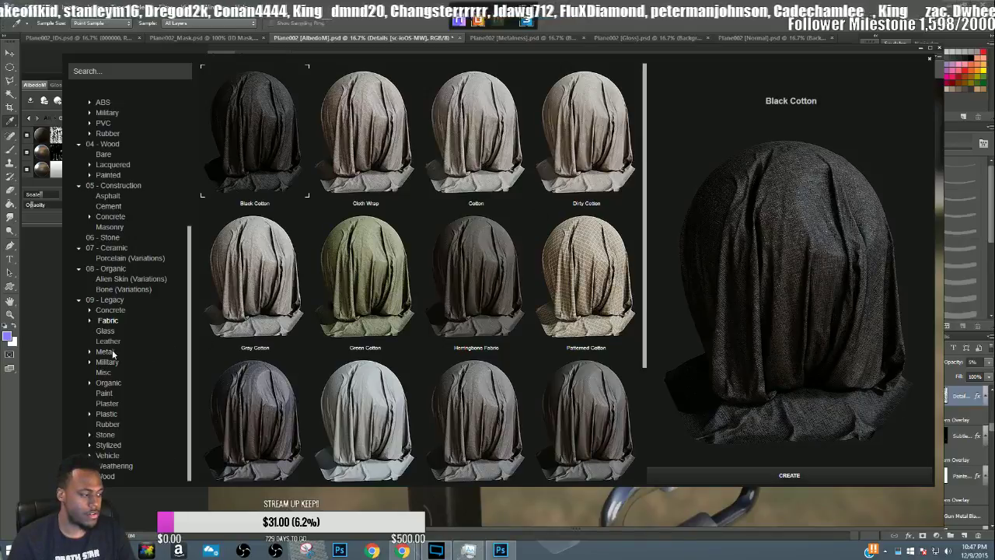
left_click(89, 321)
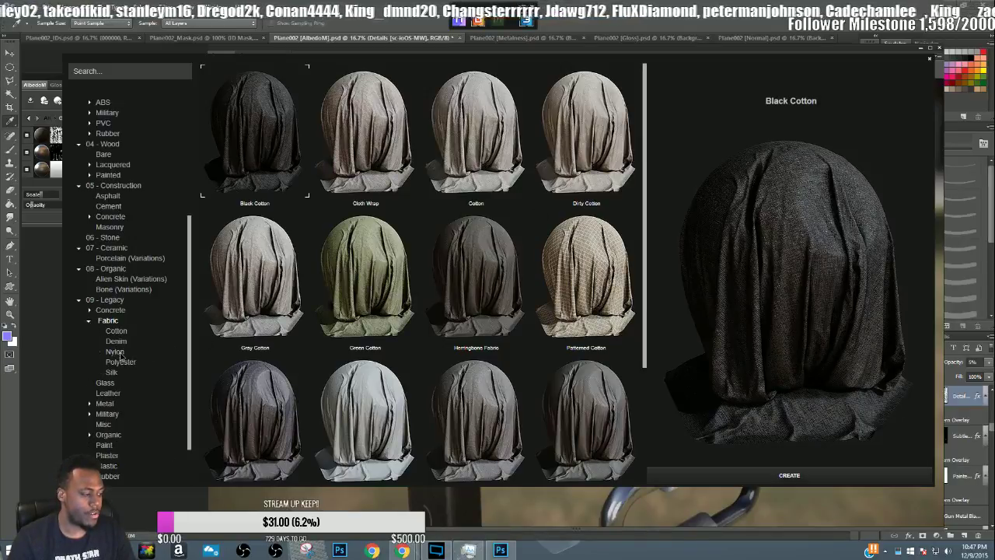
left_click(116, 351)
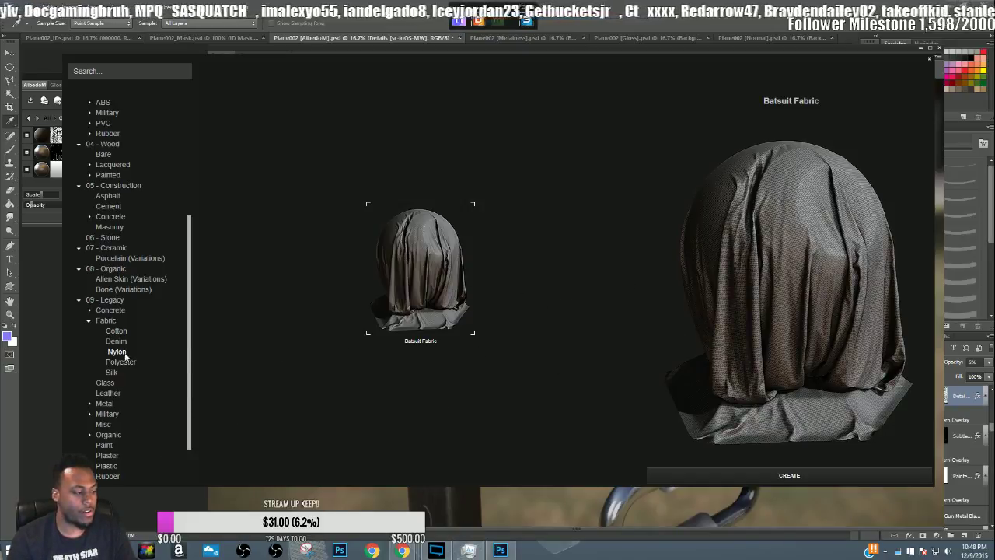
left_click(778, 476)
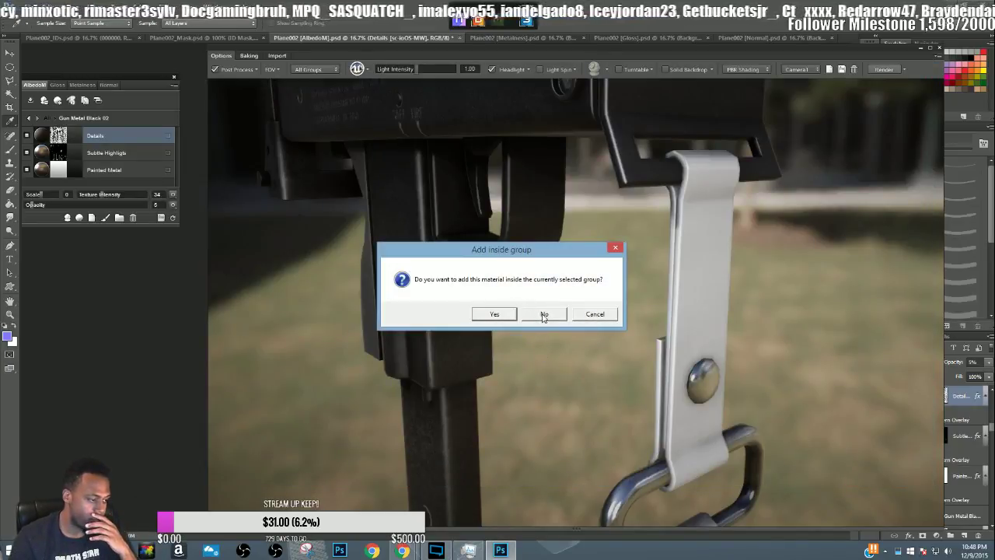
left_click(494, 314)
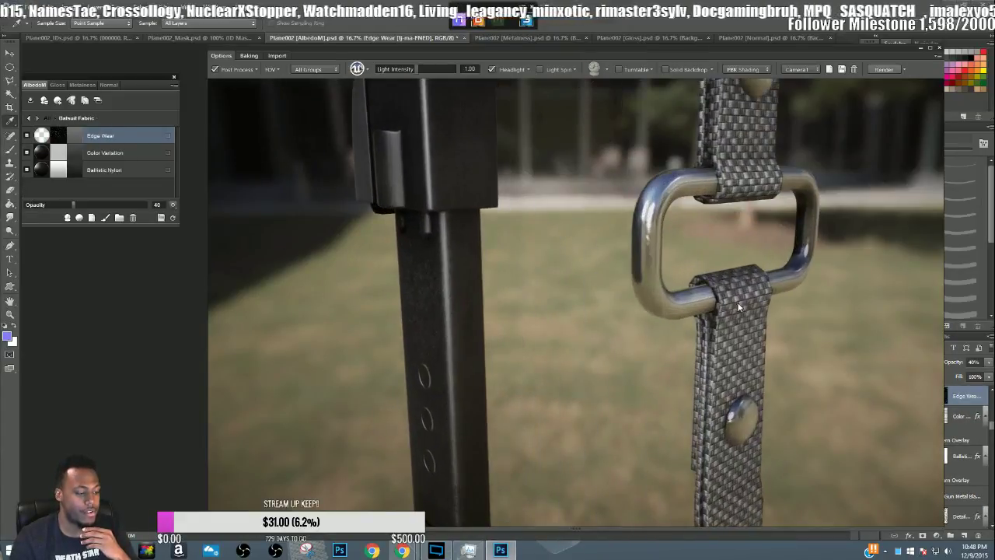
- Examine the woven strap fabric and metal ring up close, from the front and from the other side of the gun
scroll(745, 304, "up", 2)
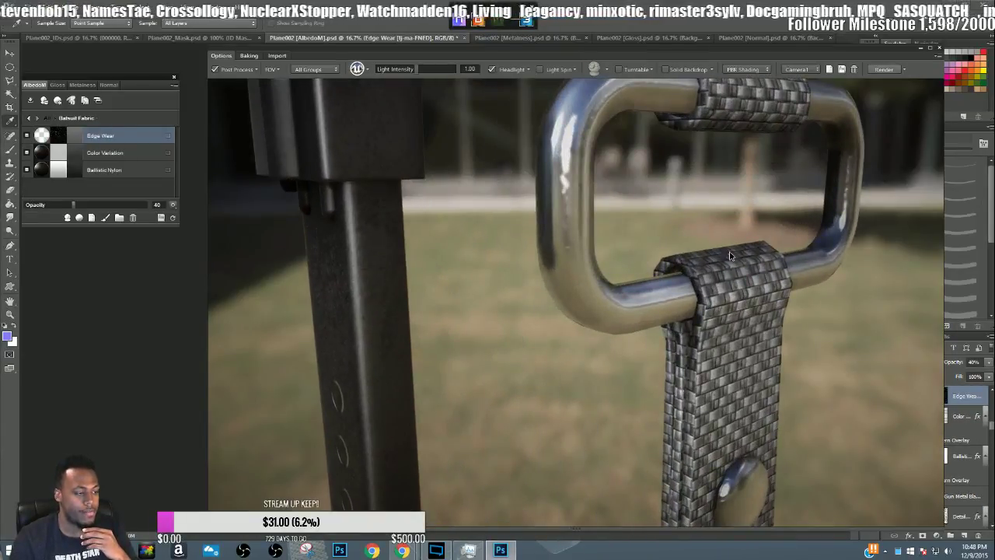
left_click_drag(739, 315, 719, 335)
scroll(719, 336, "down", 3)
scroll(719, 335, "down", 3)
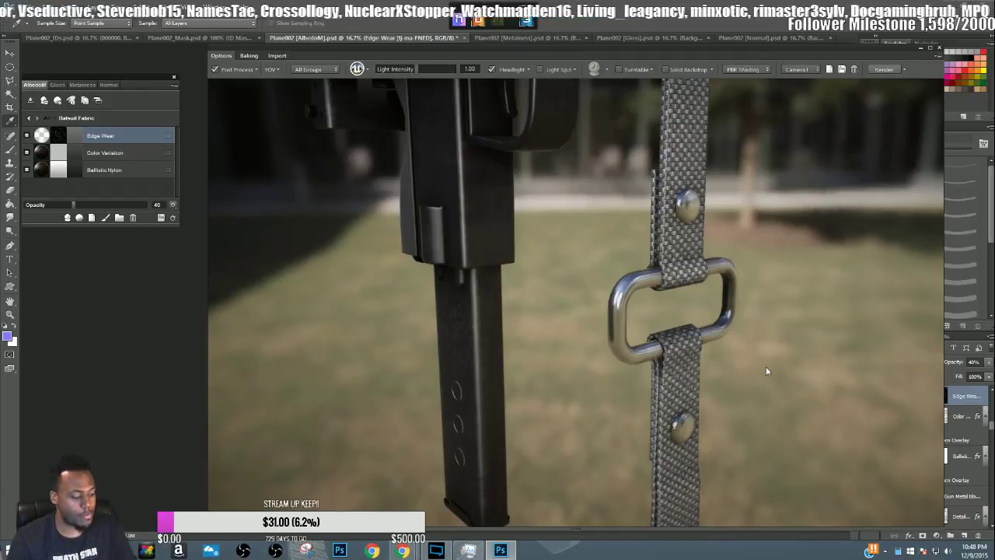
left_click_drag(766, 366, 715, 398)
scroll(707, 371, "down", 2)
scroll(707, 378, "up", 2)
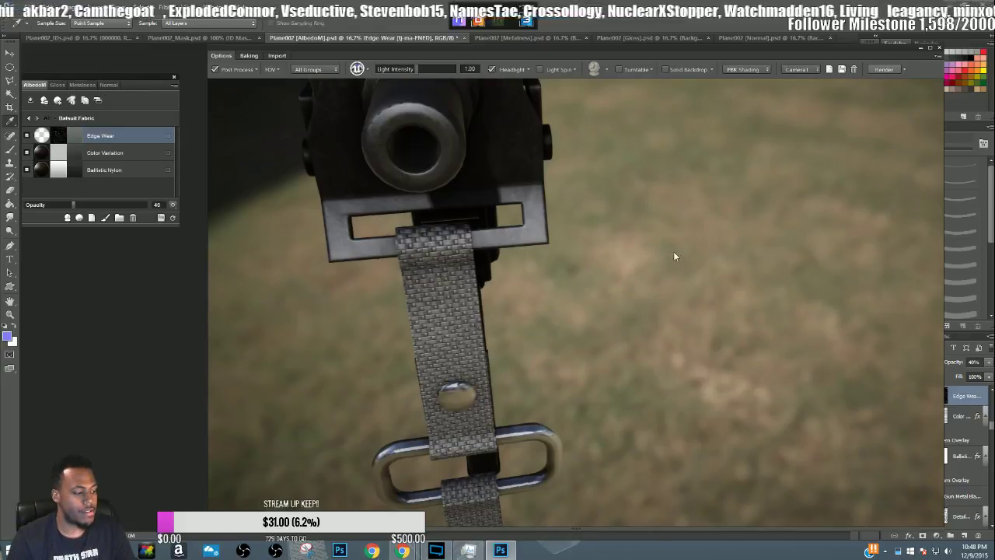
scroll(684, 288, "down", 5)
left_click_drag(699, 328, 544, 311)
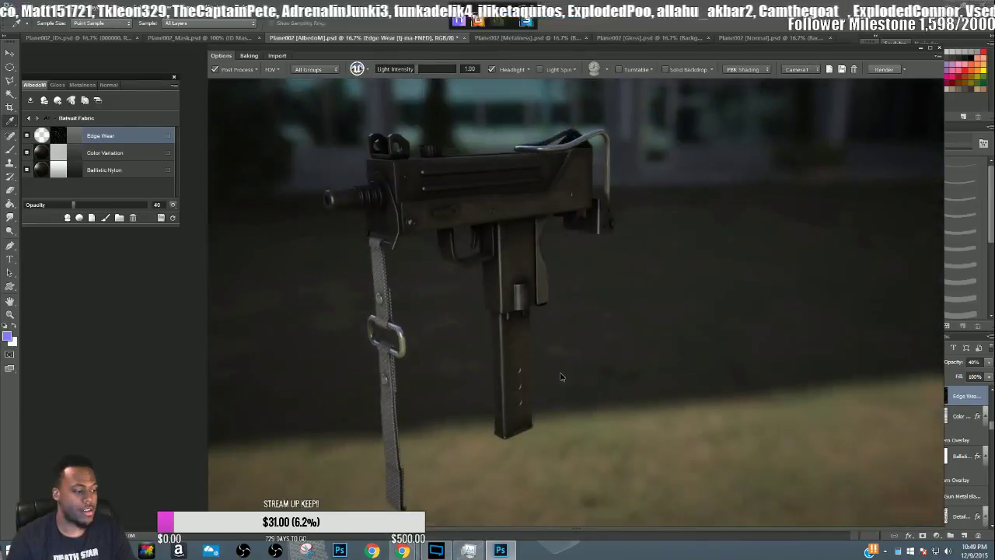
scroll(521, 280, "up", 3)
scroll(521, 280, "up", 2)
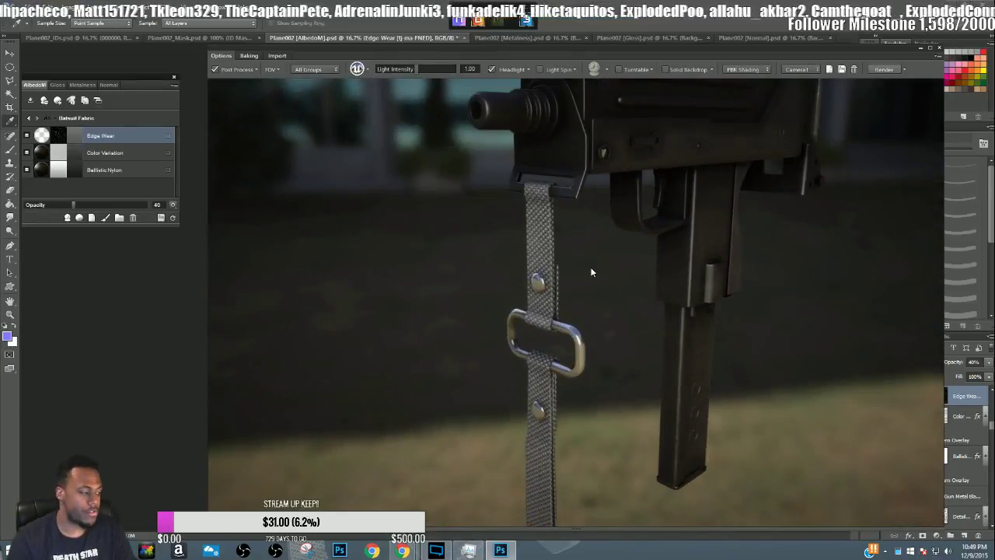
- Return to the full material list, select the topmost Dull Black Plastic and open the library for adding a material
left_click(29, 119)
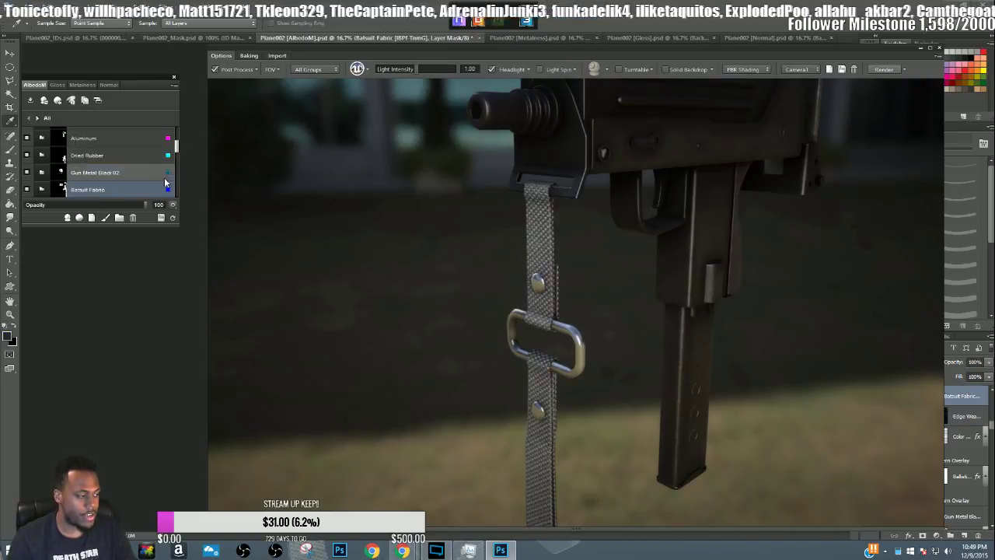
left_click_drag(178, 148, 180, 136)
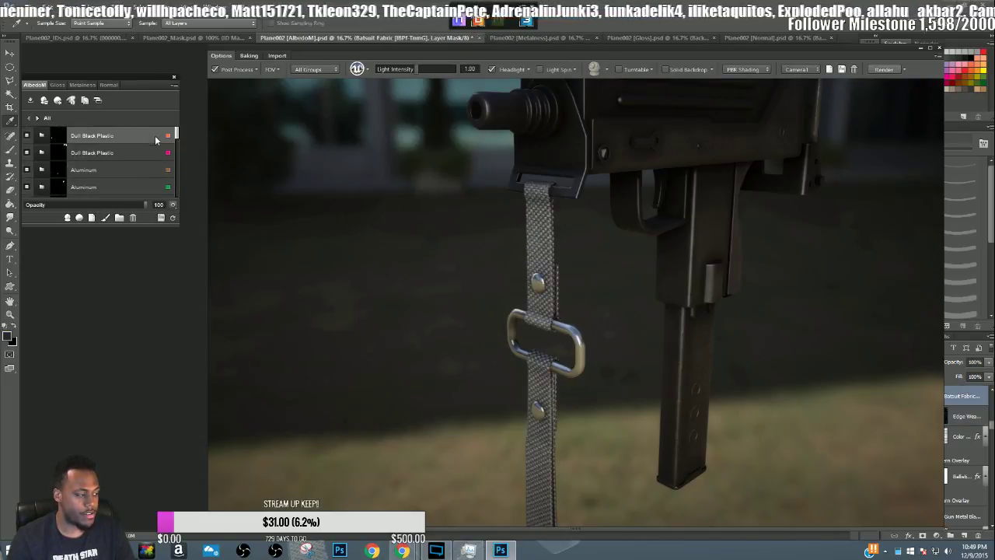
left_click(143, 137)
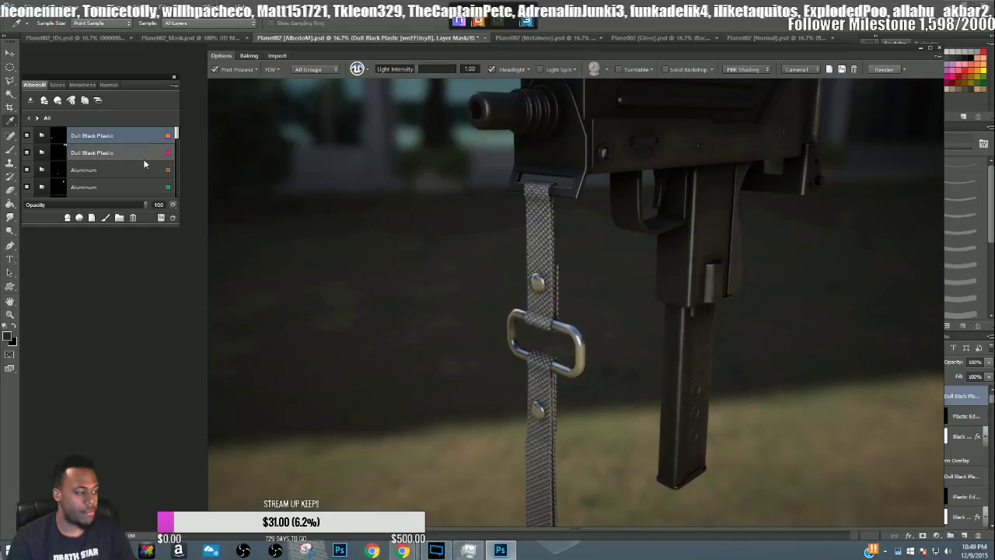
left_click(67, 218)
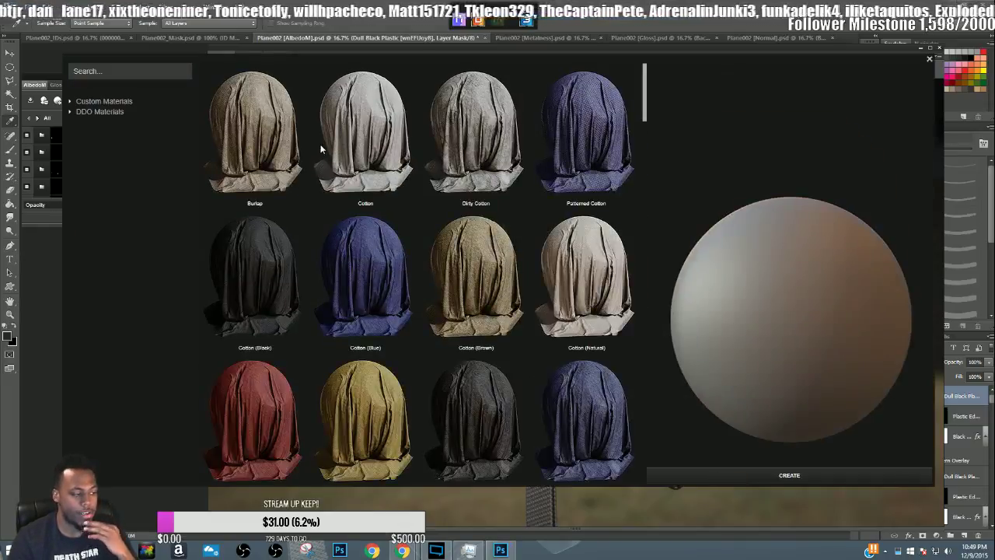
- Add the Heavy Directional Dirt material from the Legacy Weathering category over the whole gun
scroll(88, 274, "down", 5)
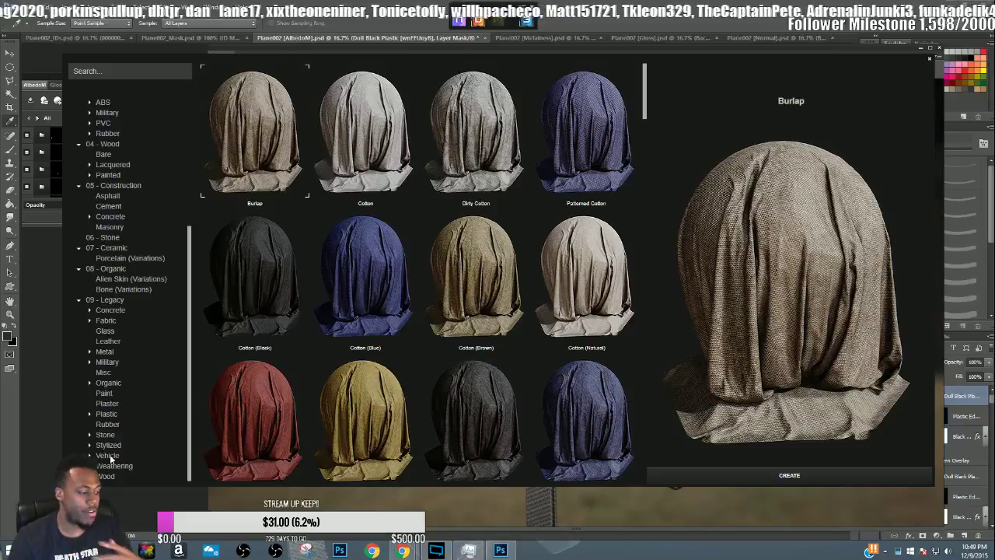
left_click(113, 465)
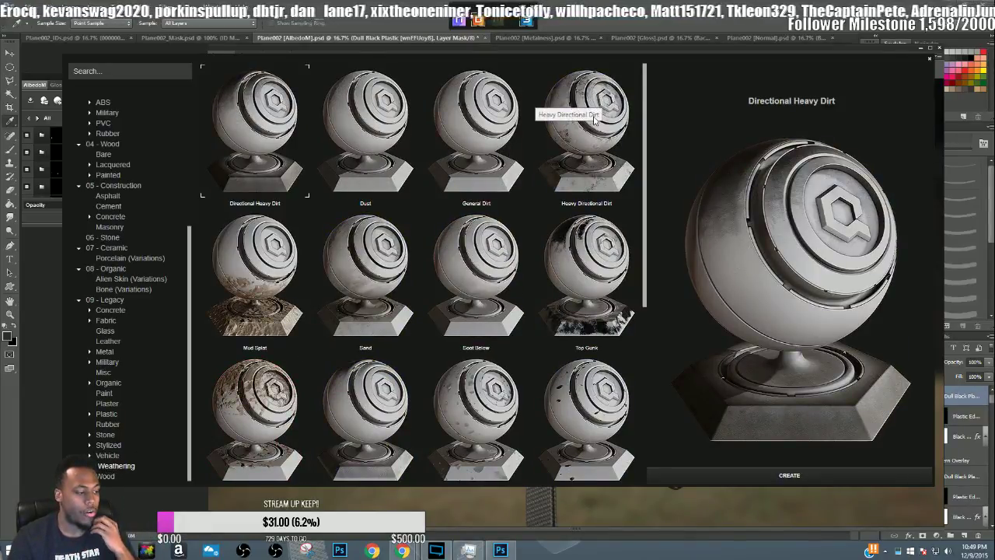
left_click(479, 130)
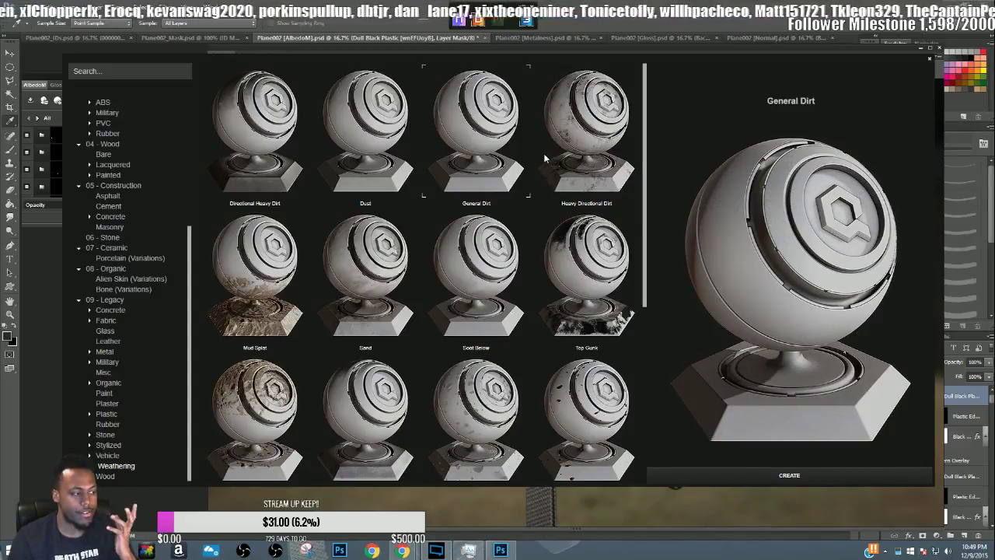
left_click(582, 134)
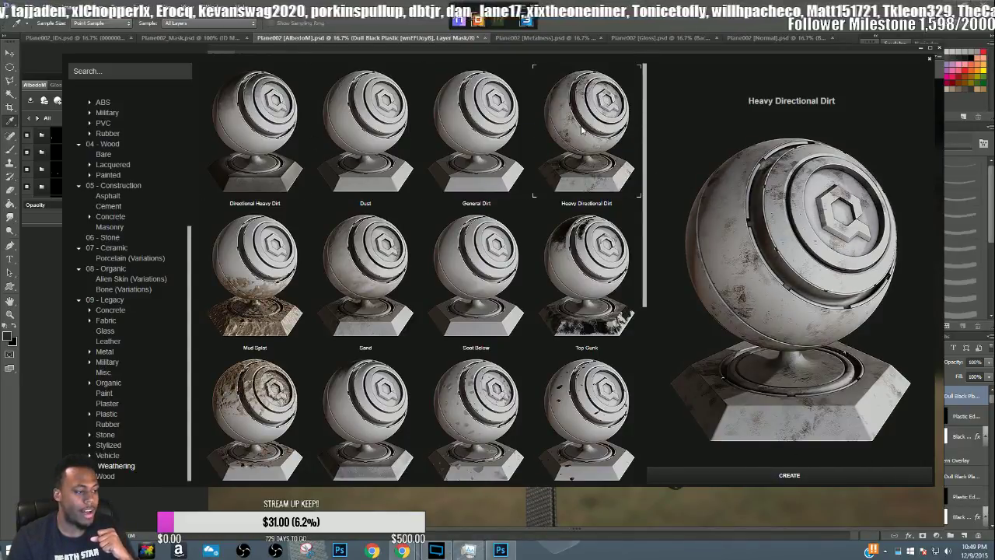
left_click(710, 472)
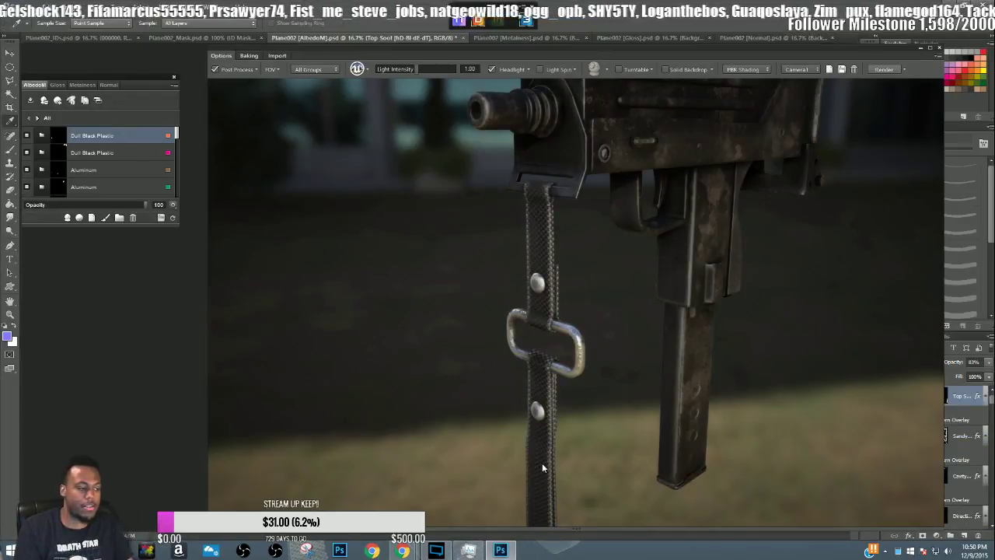
- Examine the dirt on the strap, receiver, grip and magazine from several angles, returning to the full material list
scroll(735, 276, "down", 3)
scroll(645, 297, "up", 3)
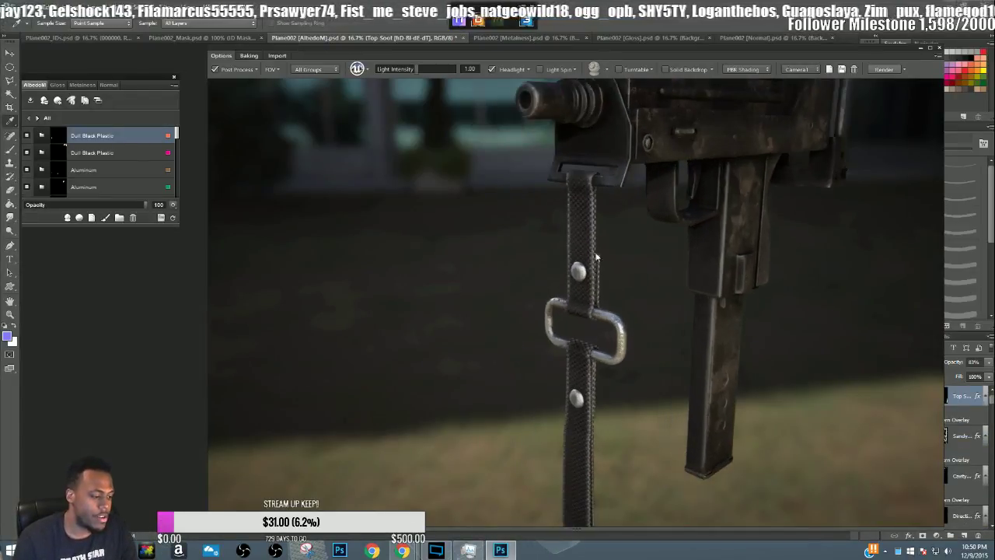
scroll(591, 225, "up", 2)
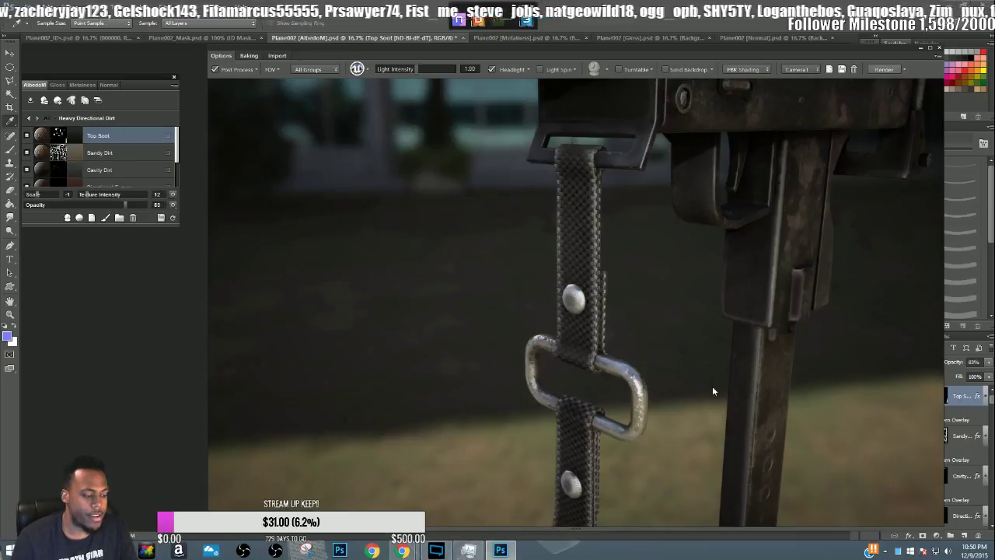
scroll(601, 301, "down", 3)
left_click_drag(601, 301, 436, 296)
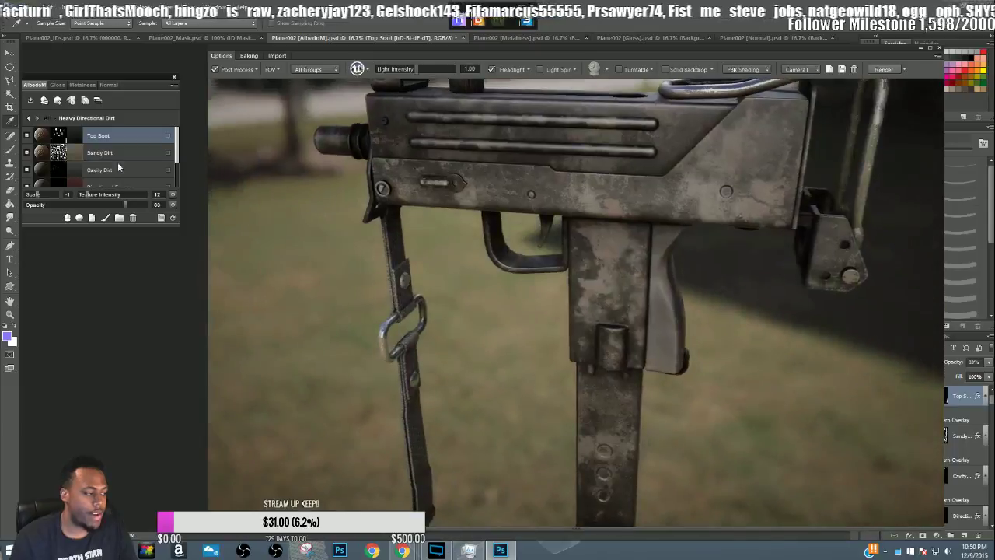
left_click(29, 119)
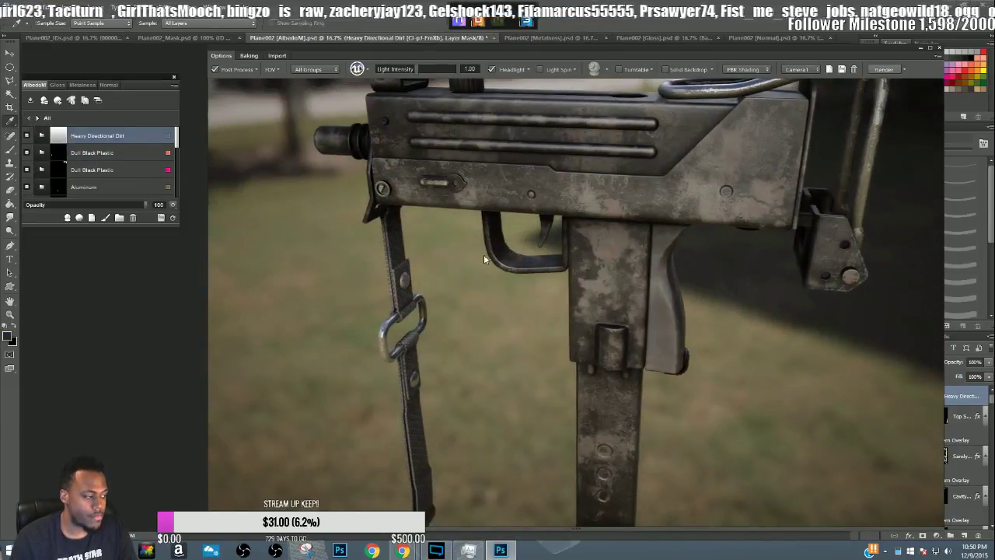
scroll(638, 292, "down", 3)
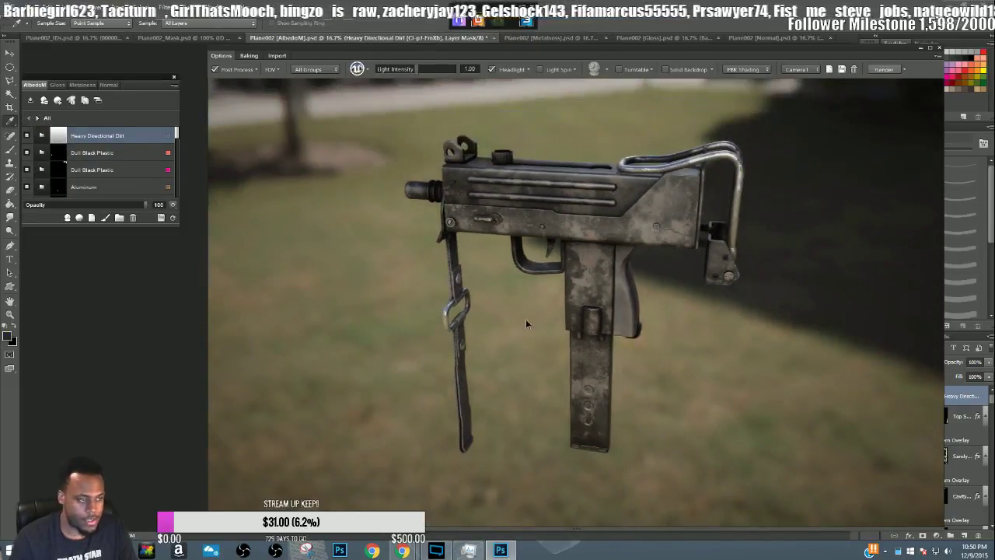
left_click_drag(525, 319, 589, 278)
left_click_drag(577, 313, 561, 270)
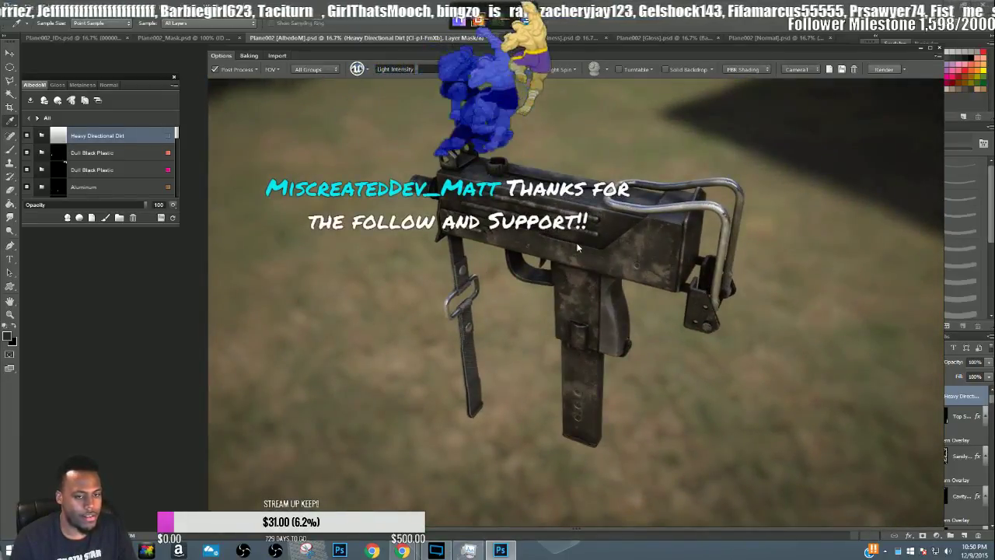
scroll(577, 247, "up", 5)
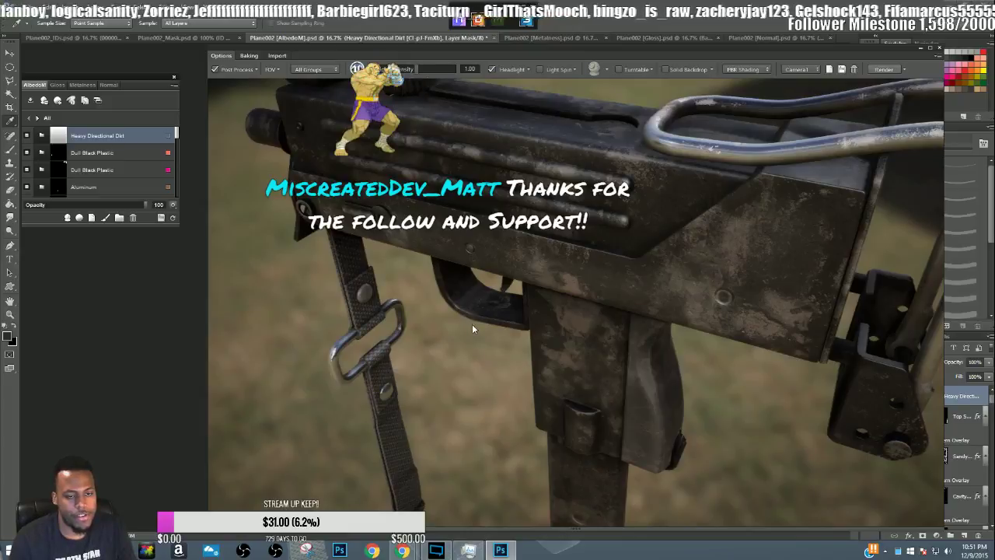
left_click_drag(453, 330, 510, 315)
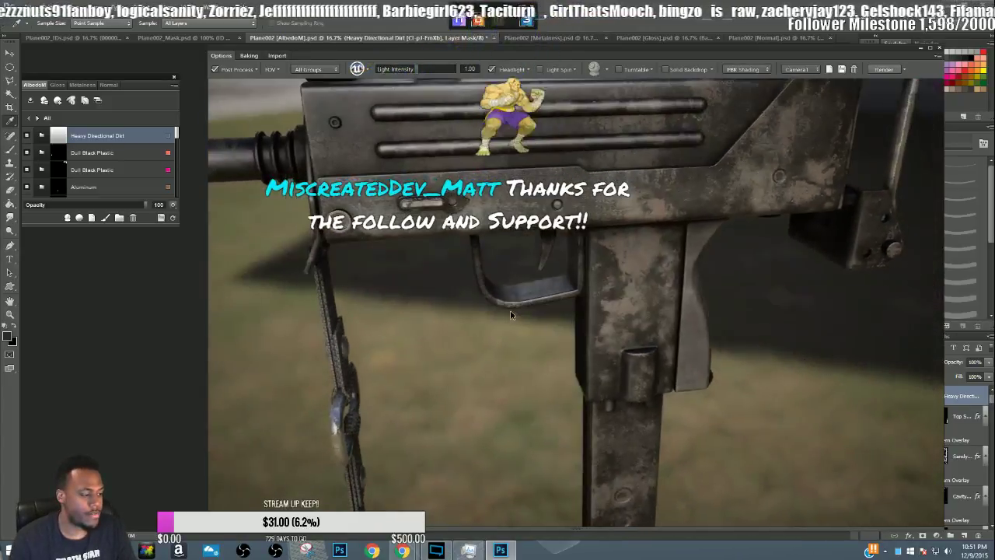
- Hide the Heavy Directional Dirt material and check the clean gun and its strap
left_click(28, 137)
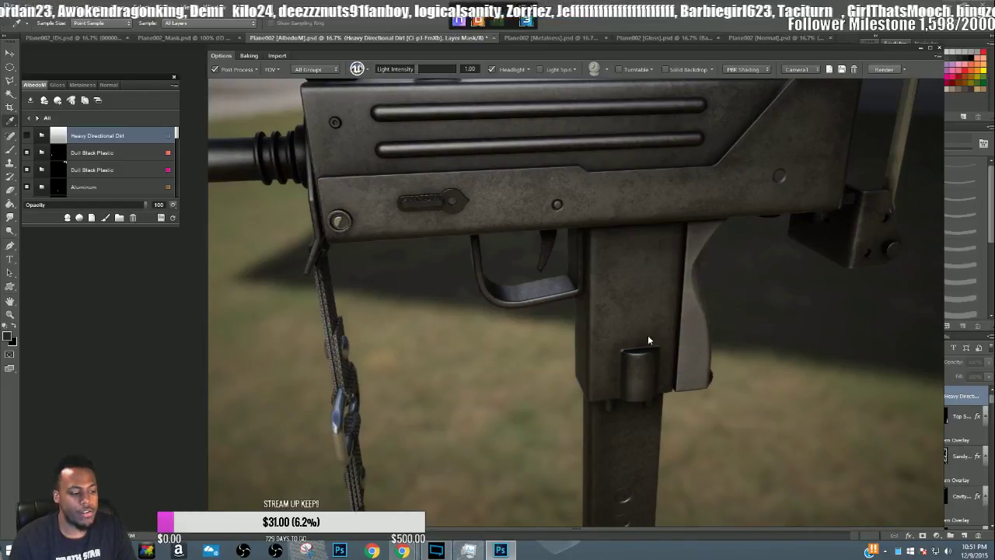
scroll(664, 251, "down", 5)
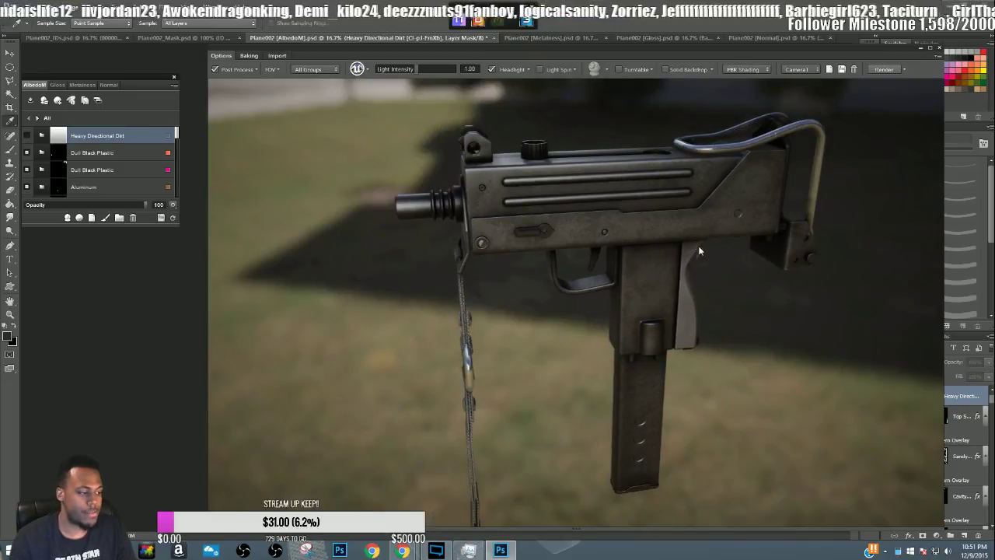
scroll(531, 331, "up", 6)
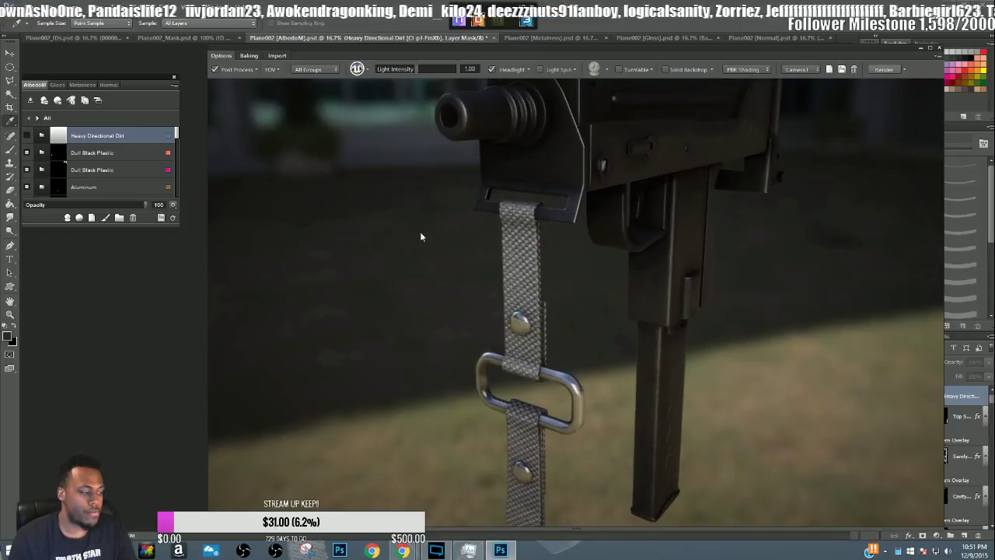
- Open the Batsuit Fabric material's layers and check its Edge Wear and Color Variation settings in the normal map against the strap weave
mouse_move(176, 136)
left_mouse_down()
mouse_move(177, 196)
mouse_move(180, 155)
left_mouse_up()
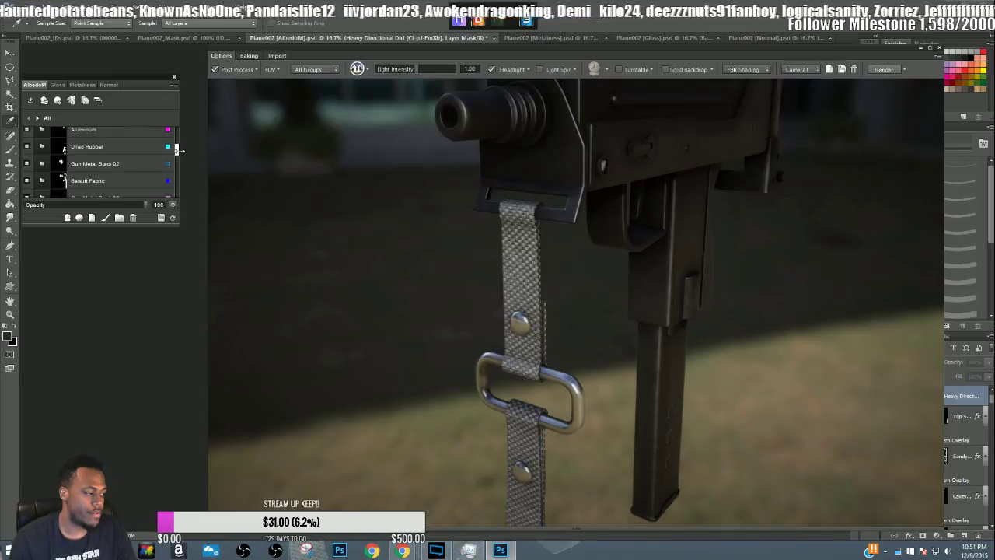
left_click(132, 181)
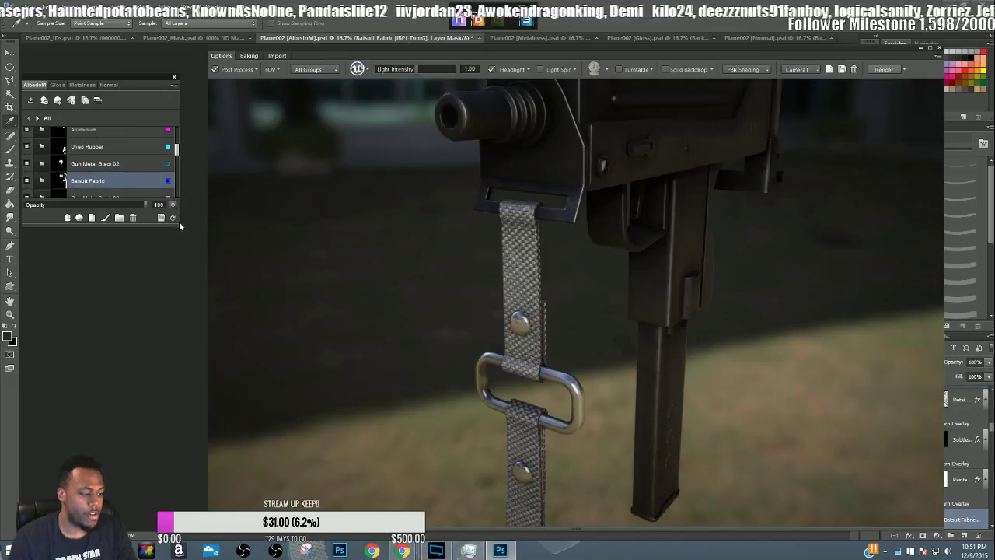
left_click(40, 182)
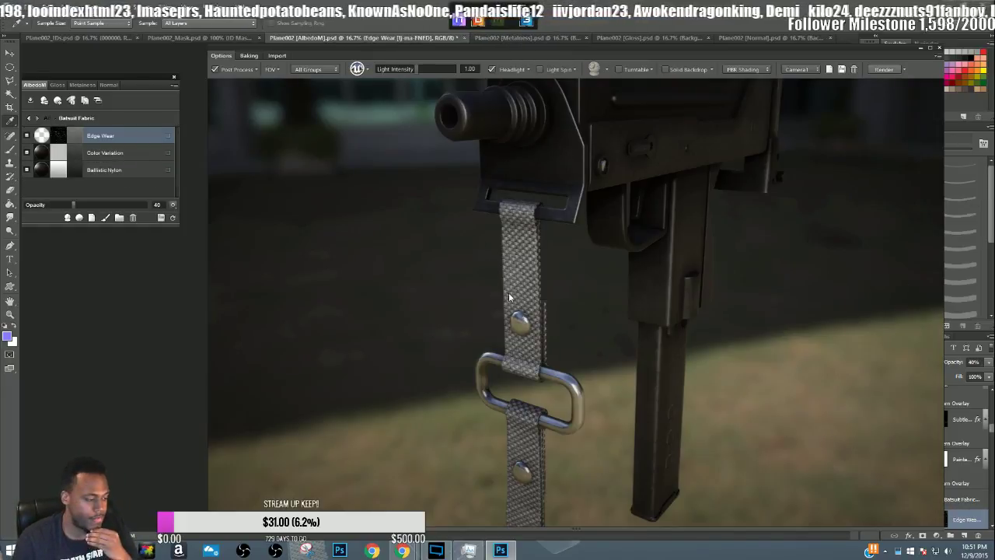
left_click(108, 86)
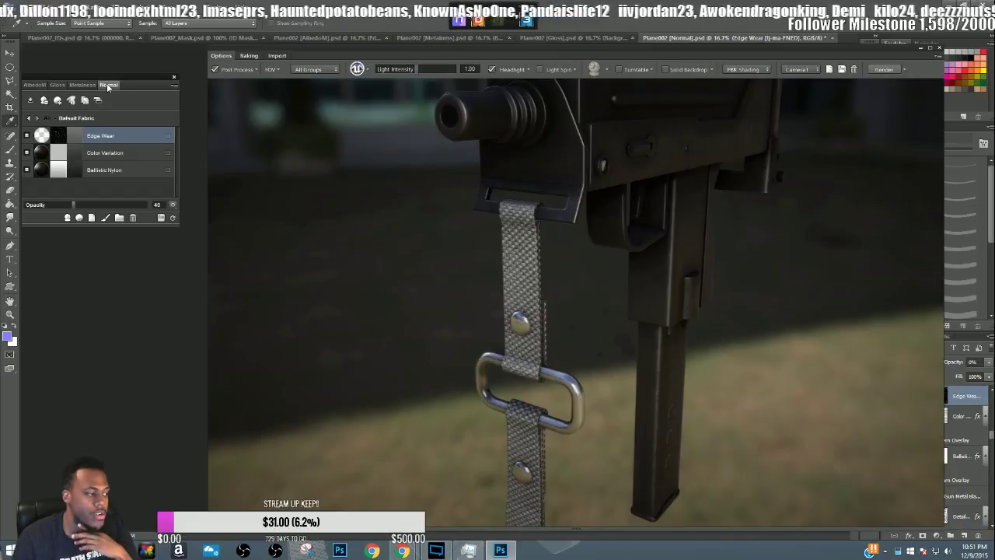
left_click(89, 153)
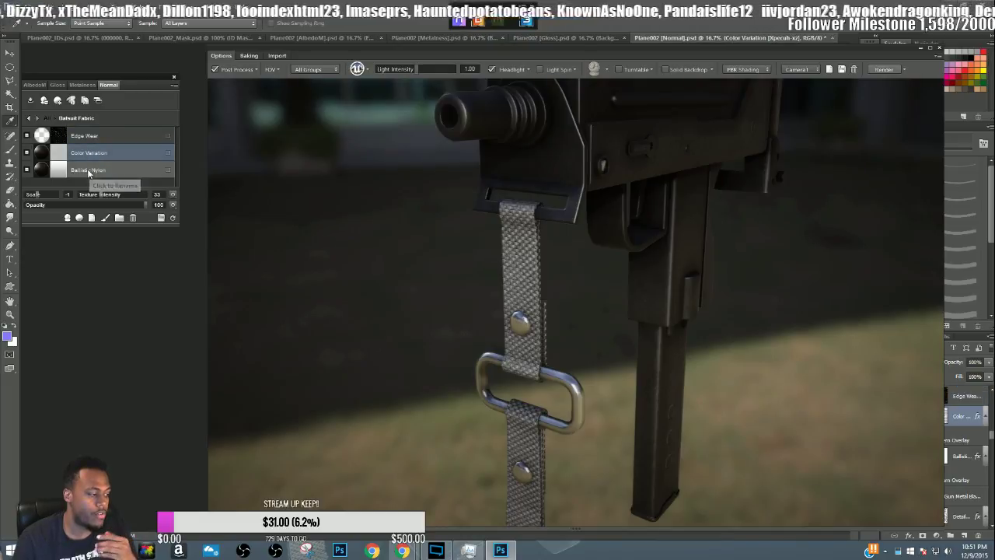
left_click(95, 136)
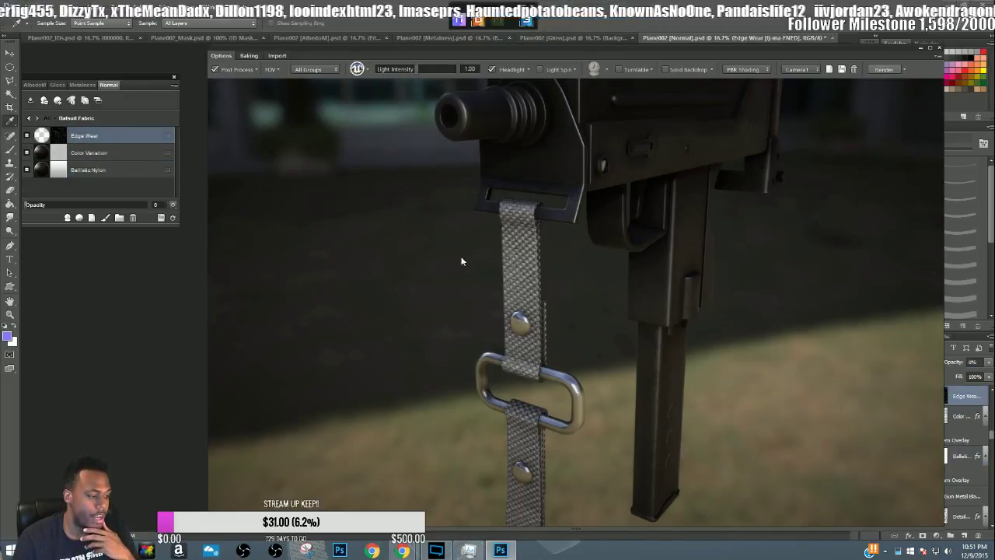
scroll(461, 262, "up", 10)
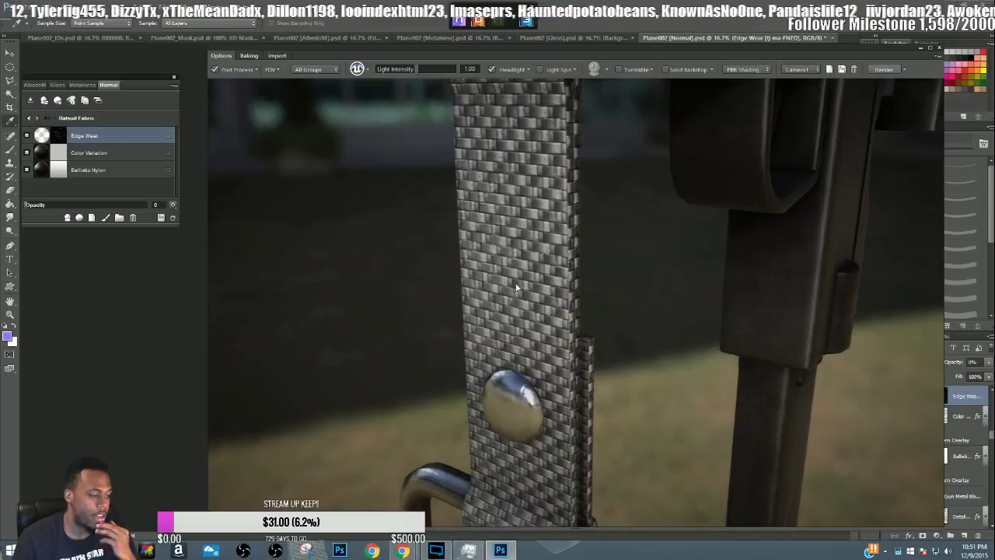
- Select the Ballistic Nylon layer, set its texture scale to 0 and check the strap weave from the front
left_click(34, 84)
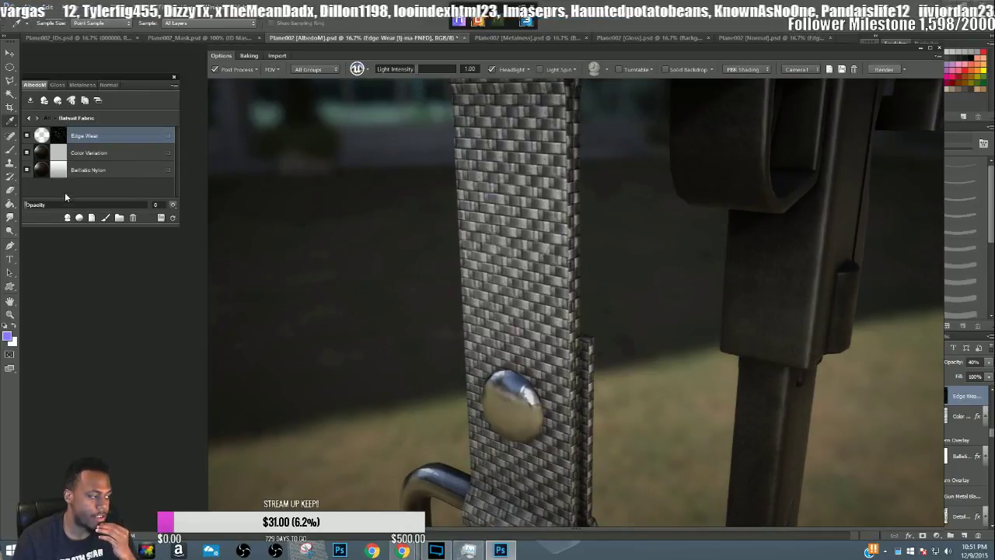
left_click(97, 153)
left_click(111, 172)
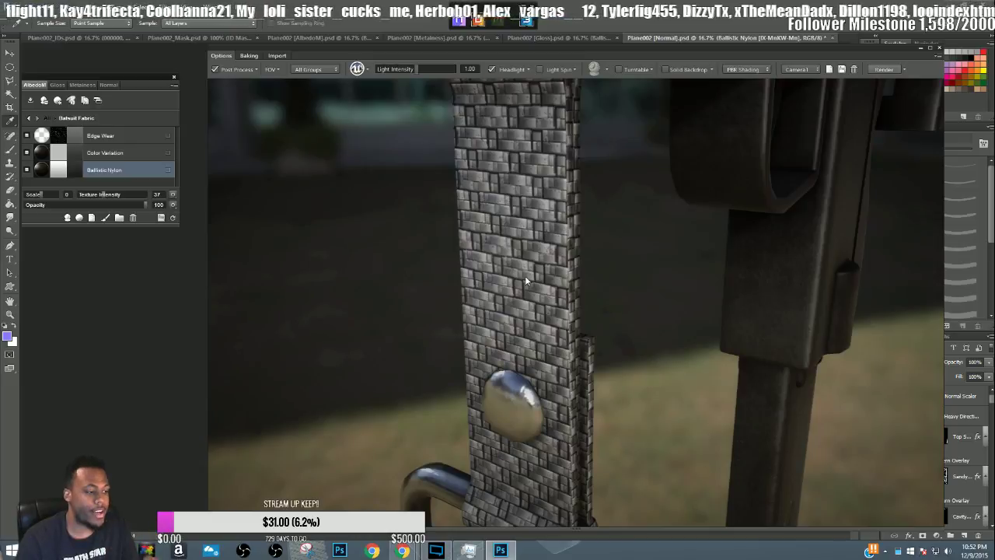
left_click_drag(546, 299, 610, 301)
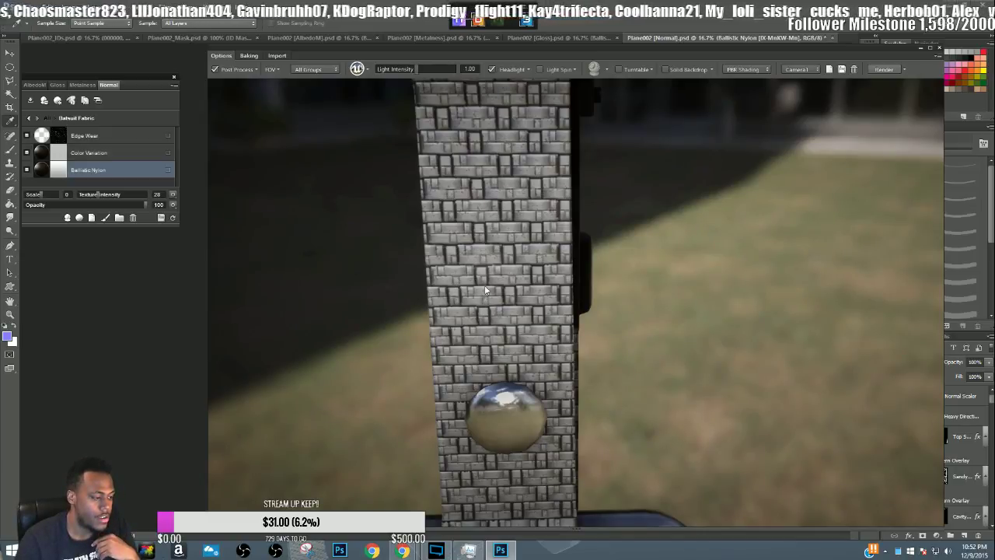
mouse_move(465, 294)
left_mouse_down()
mouse_move(476, 304)
mouse_move(459, 310)
left_mouse_up()
scroll(459, 314, "up", 2)
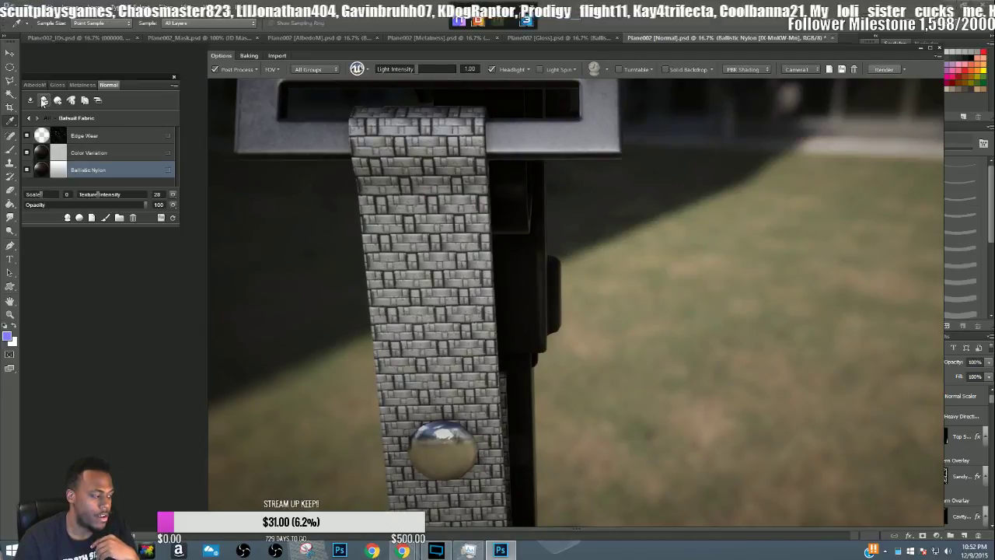
- Try a texture scale of 3 on the Ballistic Nylon layer and inspect the strap up close and from farther away
left_click(40, 86)
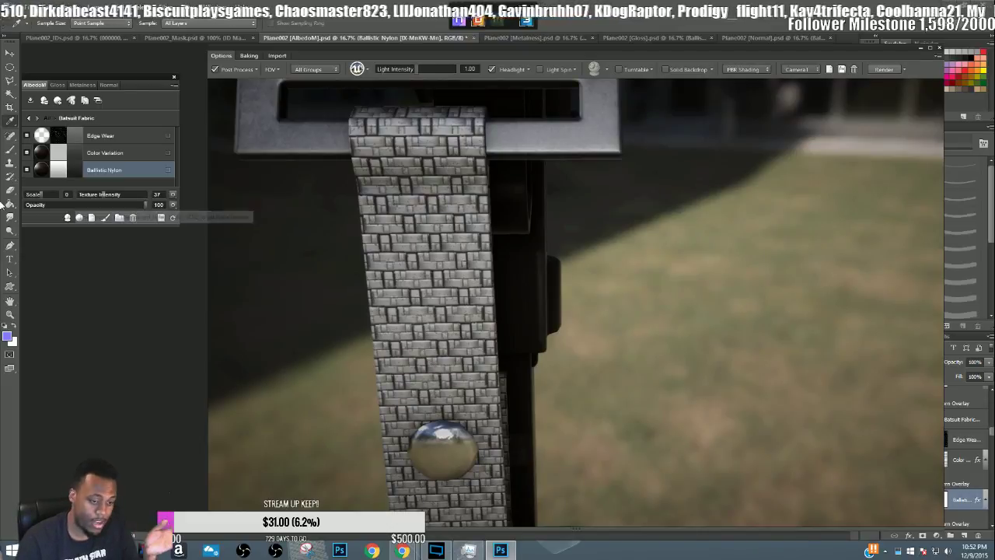
left_click_drag(41, 195, 46, 197)
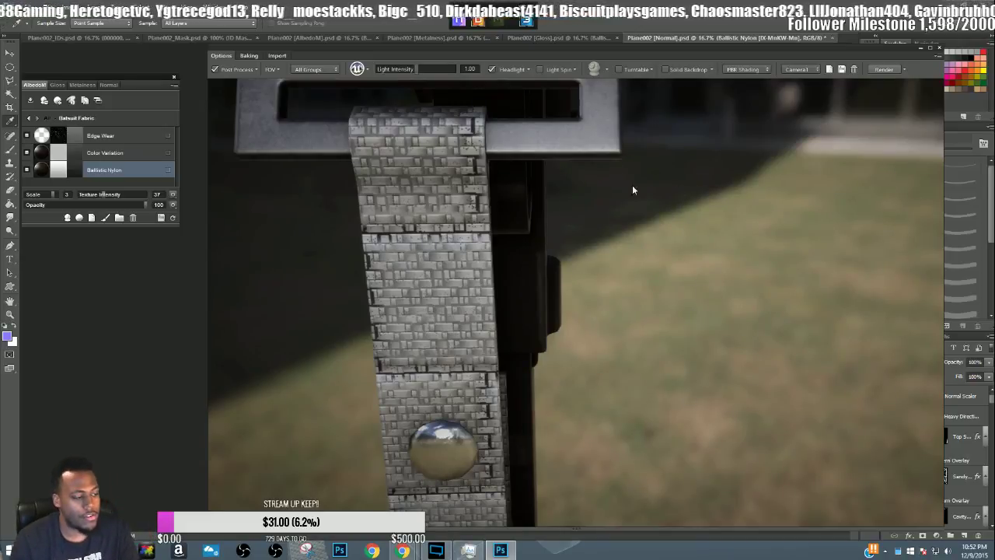
scroll(641, 303, "down", 3)
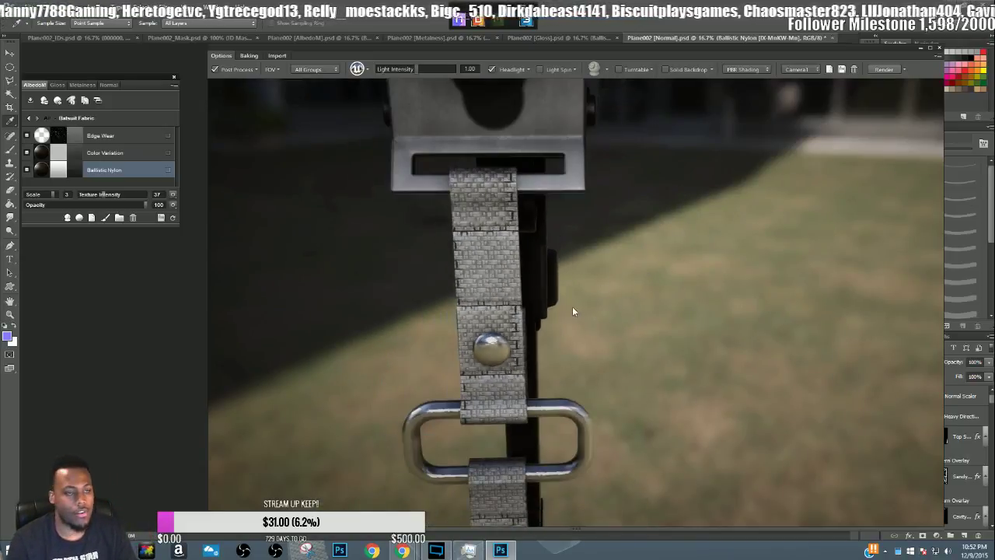
left_click_drag(609, 322, 636, 325)
scroll(608, 257, "up", 8)
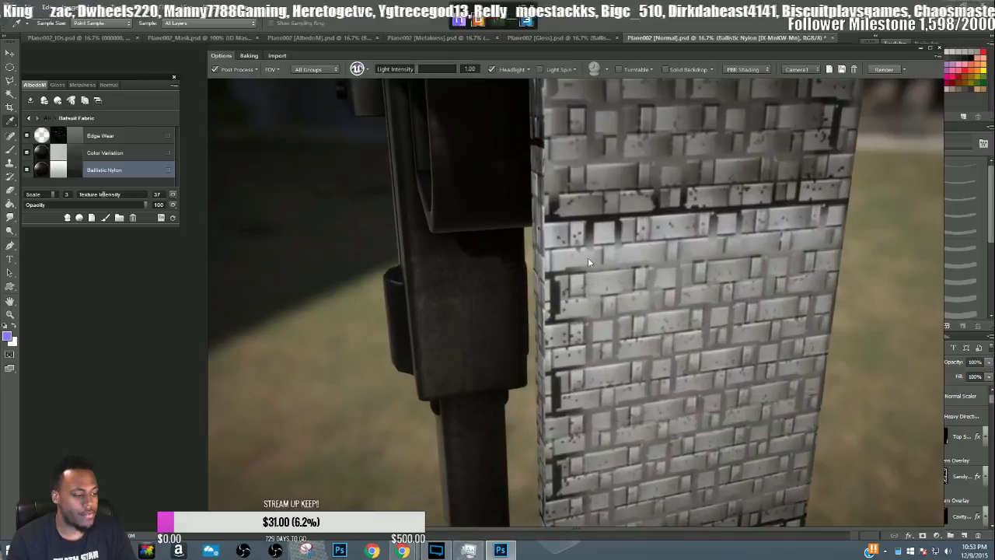
scroll(615, 249, "down", 8)
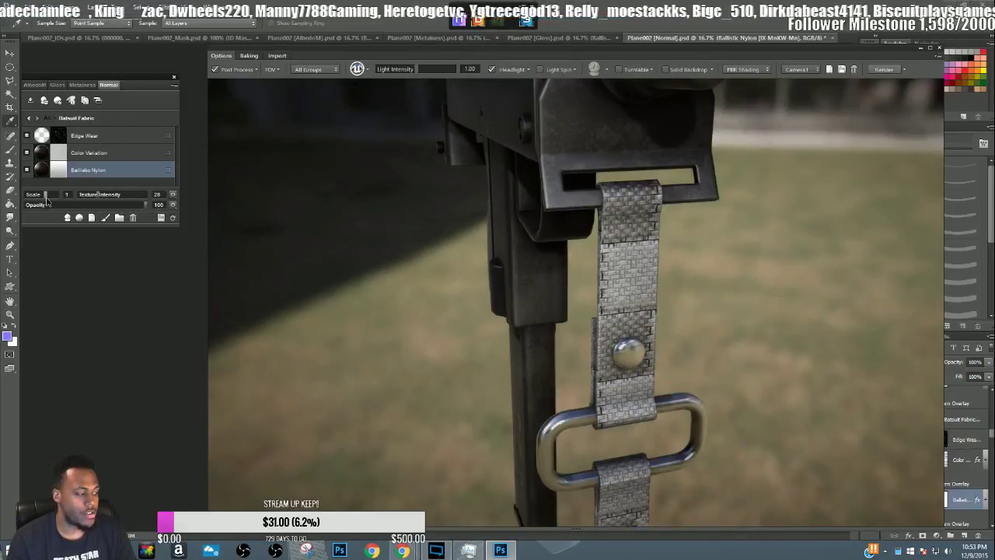
- Try a Ballistic Nylon texture scale of -2, inspect the weave at different distances, and restore the scale to 0
mouse_move(42, 199)
left_mouse_down()
mouse_move(58, 199)
mouse_move(34, 209)
left_mouse_up()
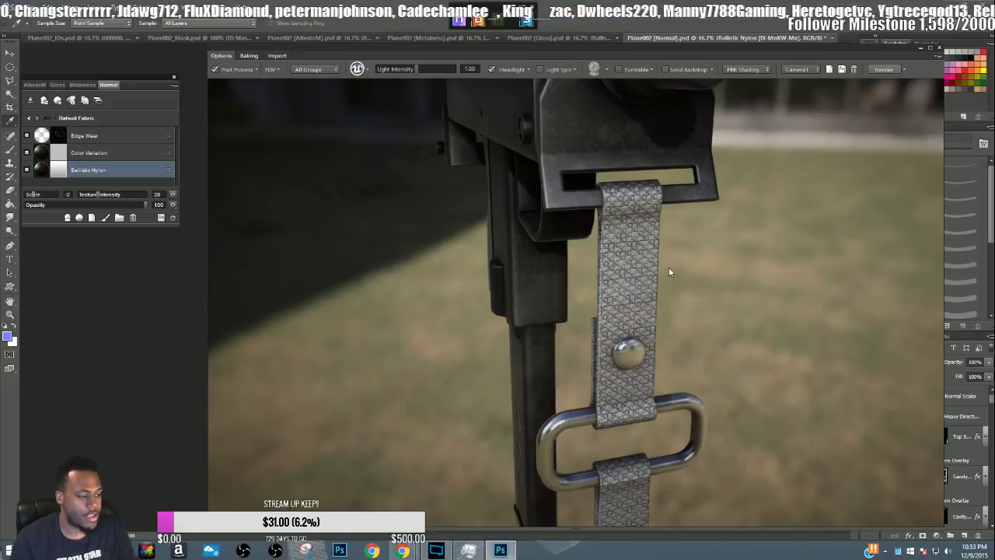
scroll(669, 271, "up", 10)
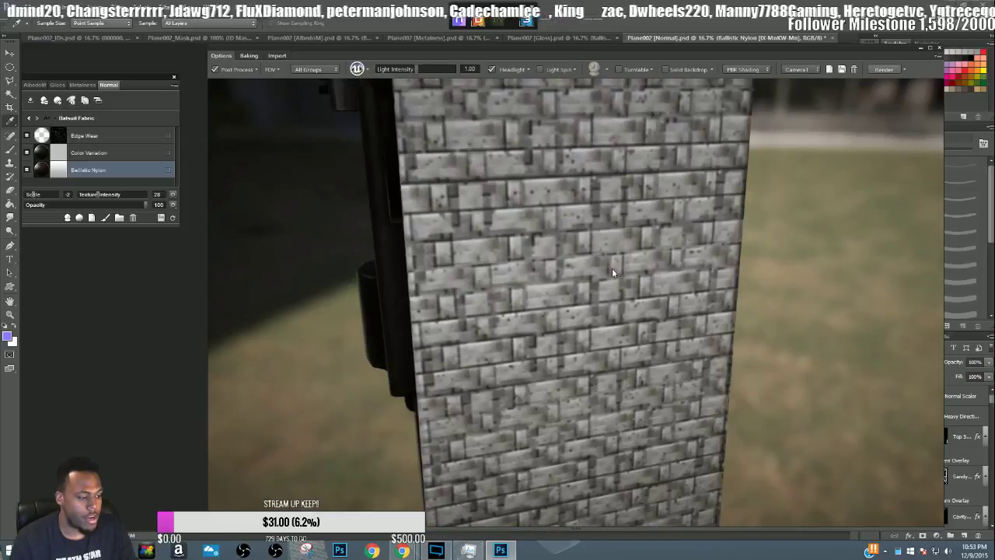
left_click_drag(612, 272, 809, 247)
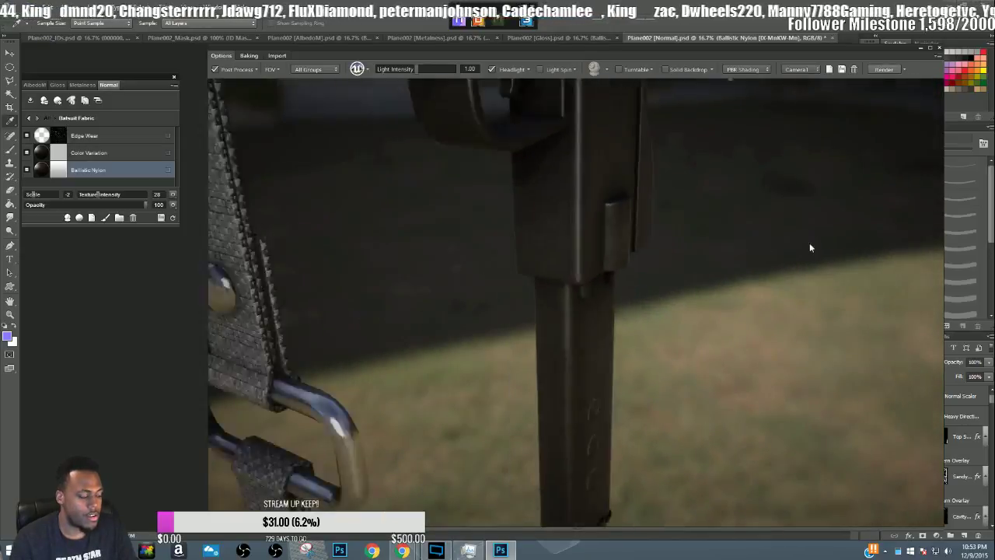
scroll(602, 322, "down", 8)
left_click_drag(602, 322, 535, 262)
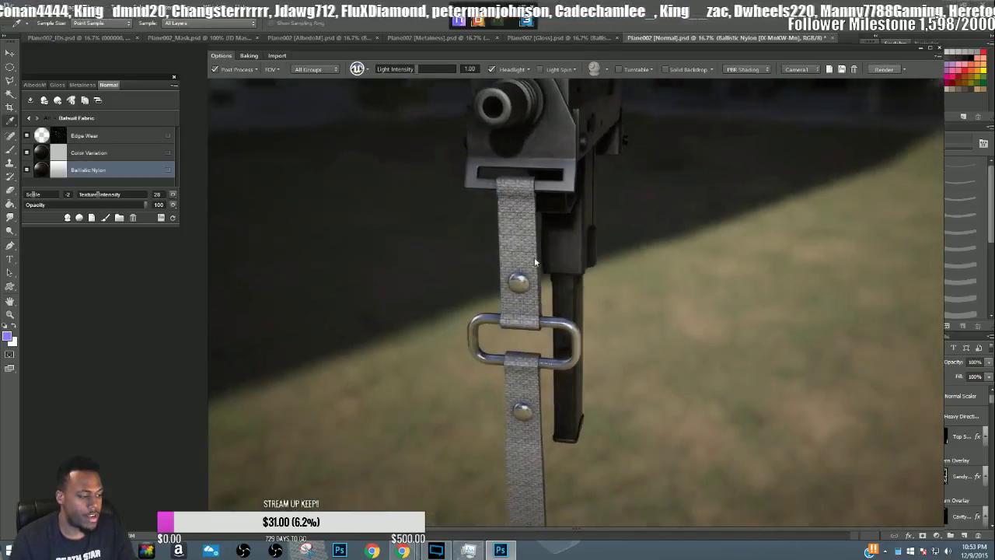
scroll(509, 223, "up", 6)
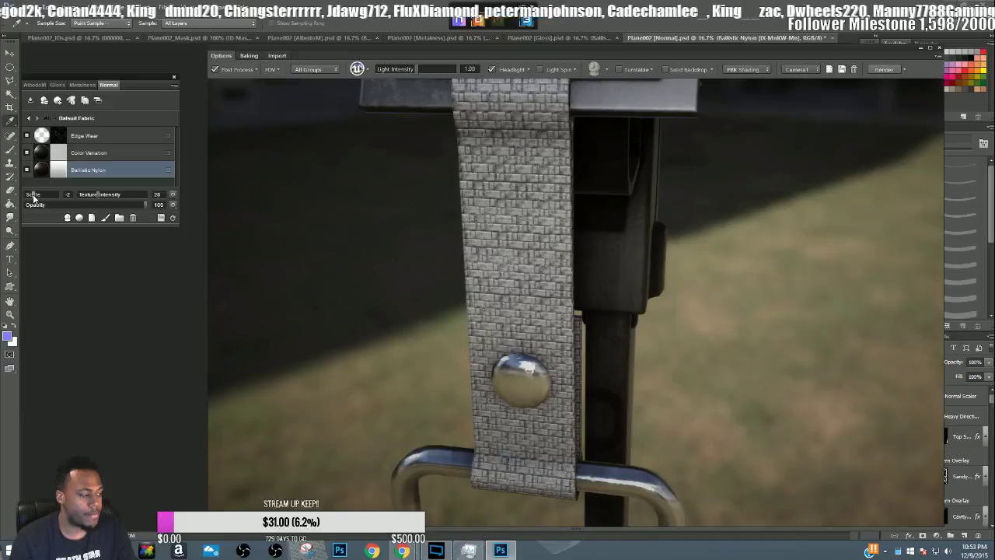
left_click_drag(34, 198, 41, 198)
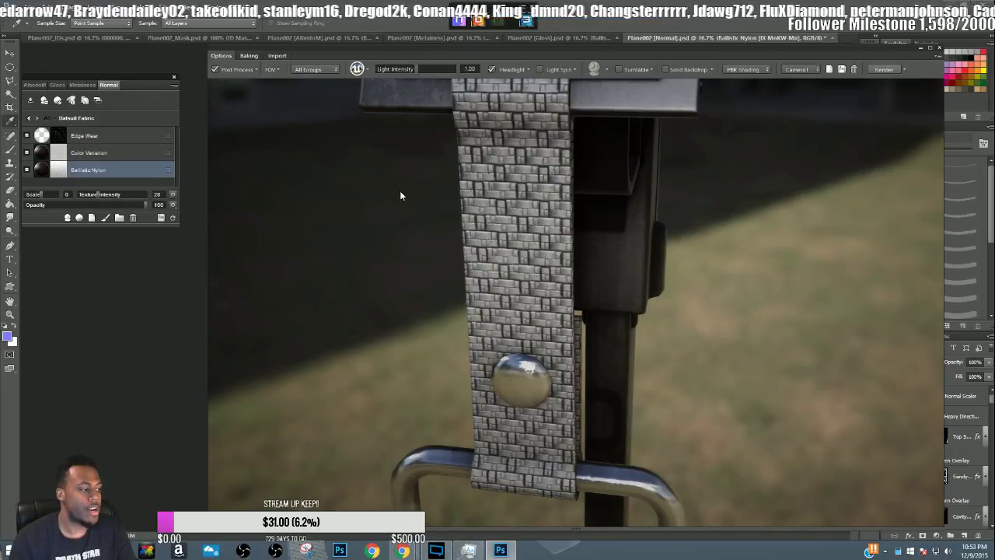
- Recolor the Batsuit Fabric's Color Variation layer in the albedo map to a muted brown, hex 78593b
left_click(33, 85)
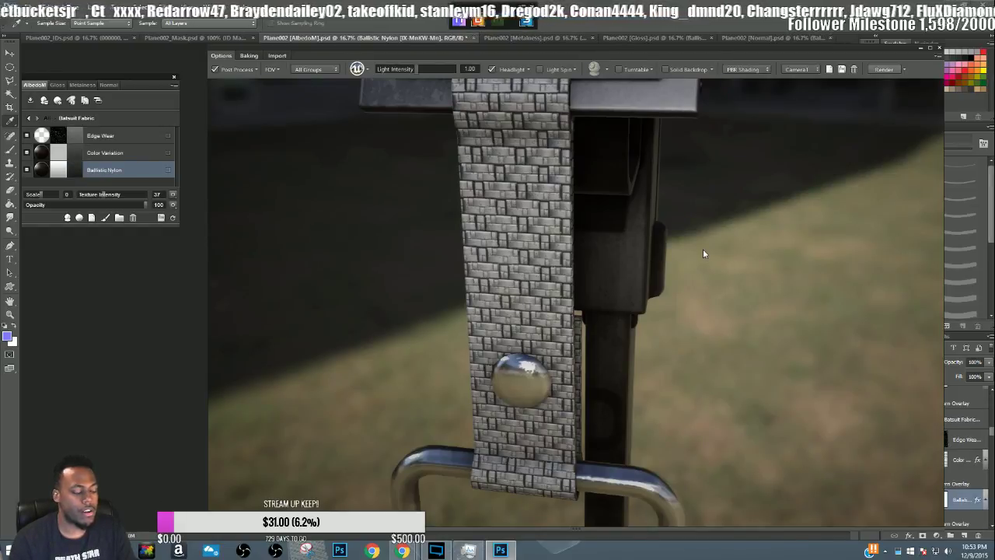
left_click(56, 156)
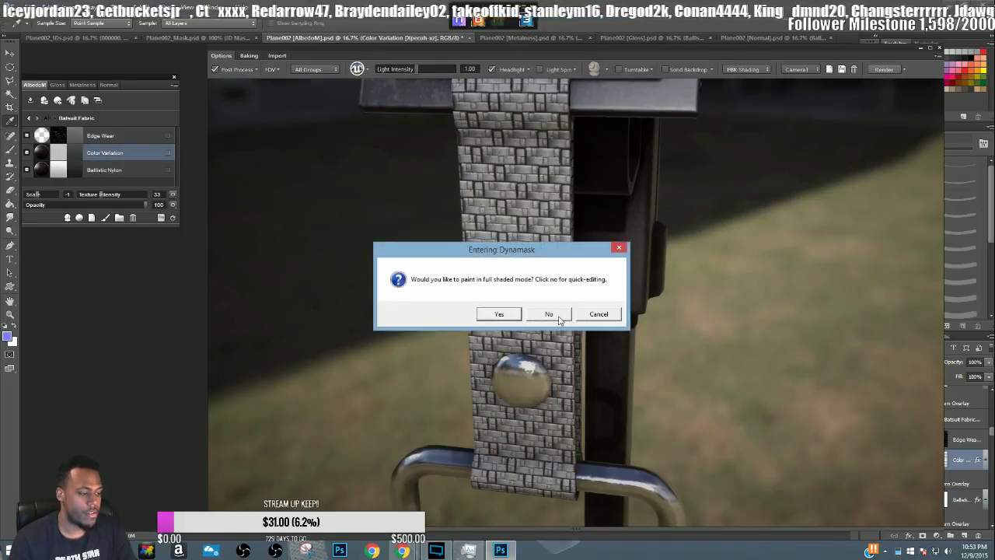
left_click(597, 314)
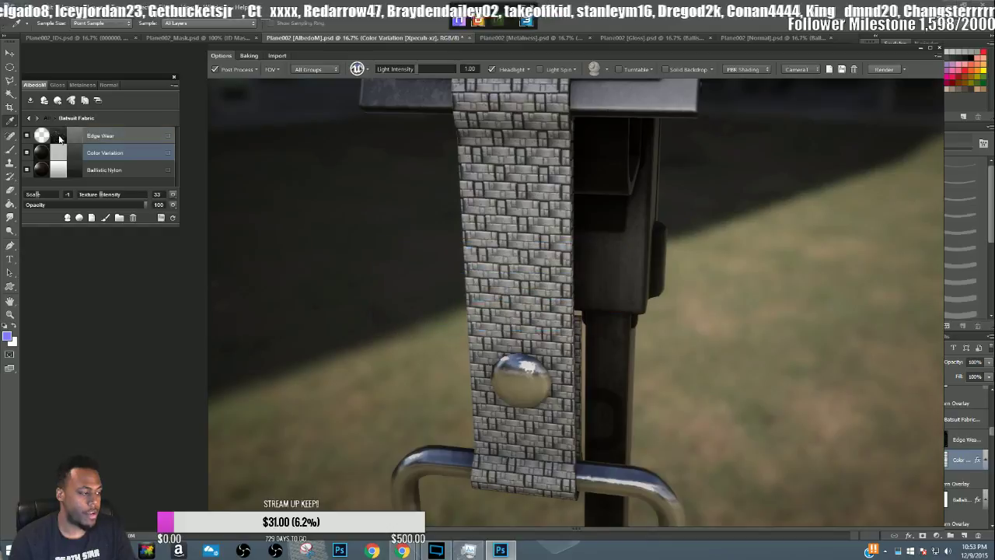
double_click(122, 154)
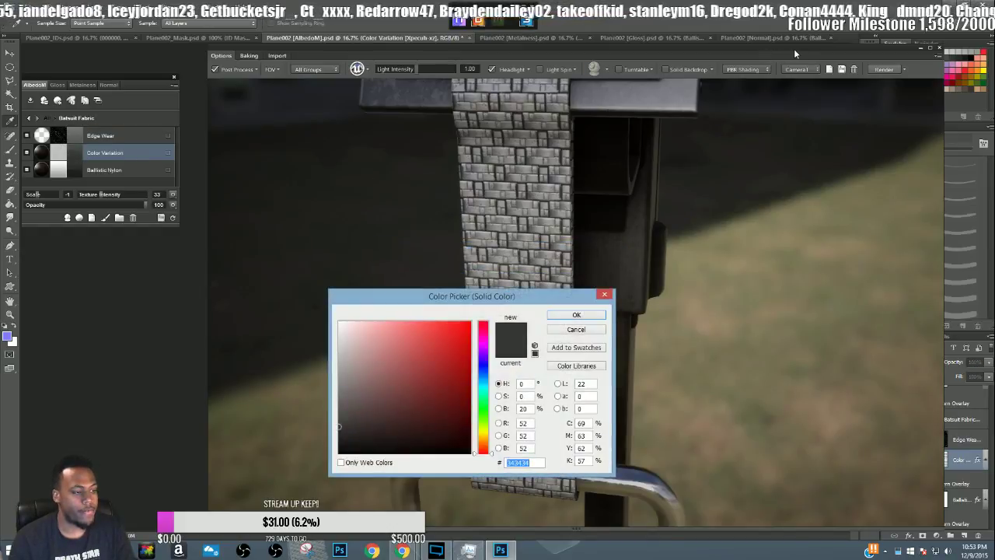
left_click_drag(794, 48, 833, 10)
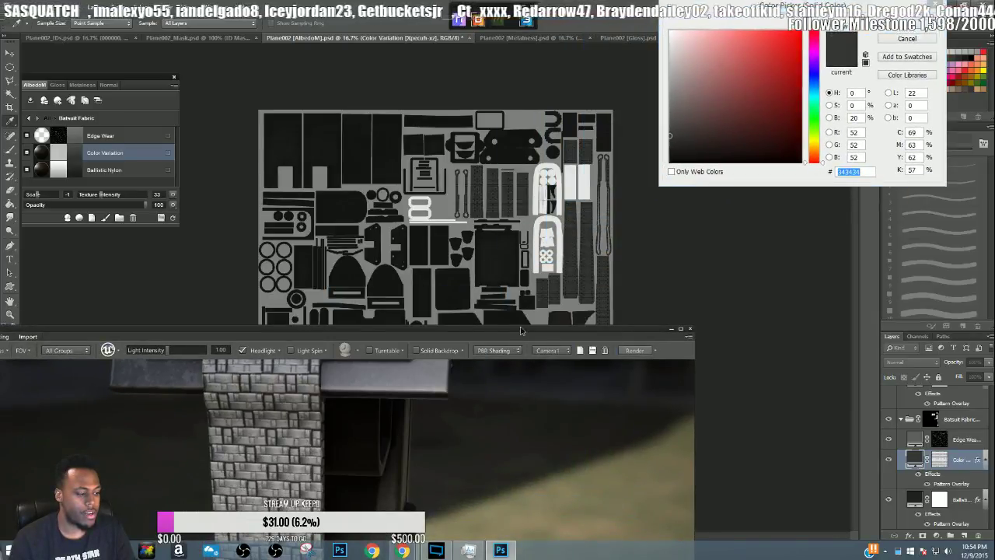
left_click_drag(511, 329, 570, 59)
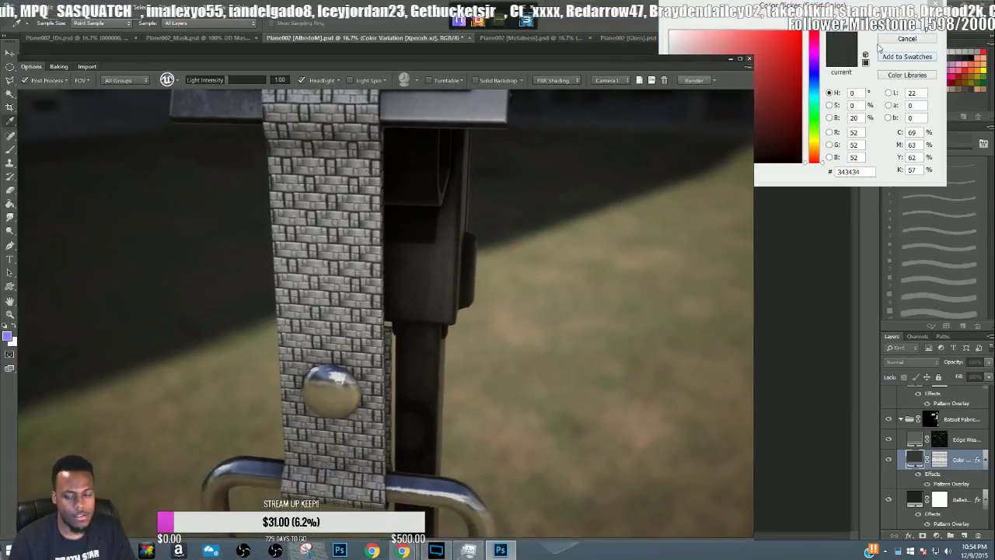
left_click_drag(816, 8, 683, 115)
left_click(893, 91)
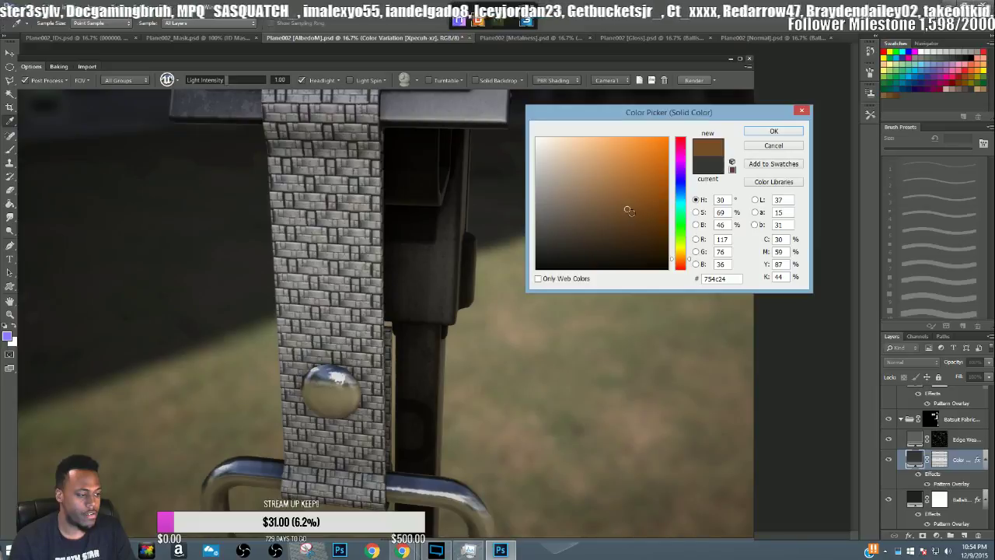
key("Tab")
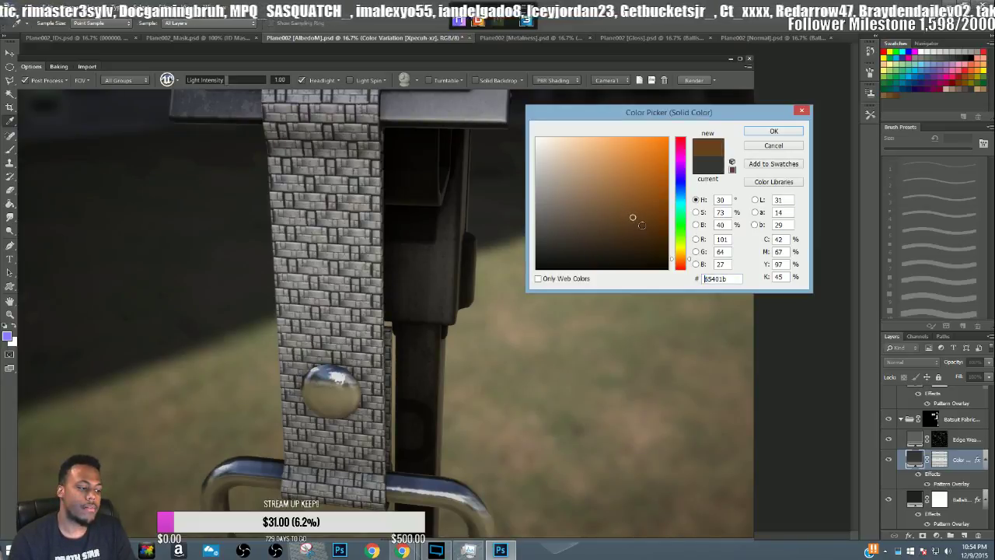
left_click(618, 231)
mouse_move(586, 233)
left_mouse_down()
mouse_move(577, 219)
mouse_move(603, 207)
left_mouse_up()
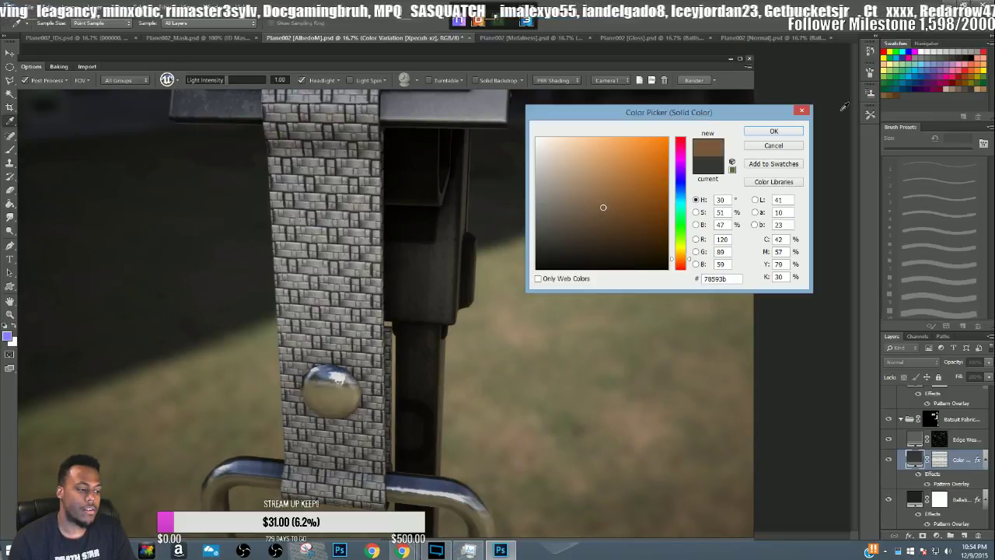
left_click(797, 131)
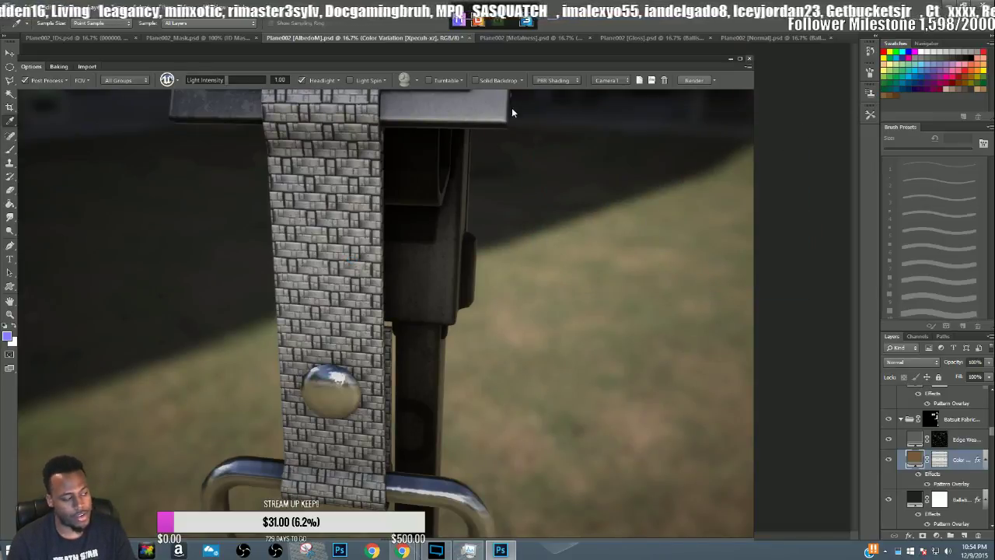
- Move the 3D viewer clear of the material layers and examine the recolored strap weave from a distance and up close
double_click(657, 59)
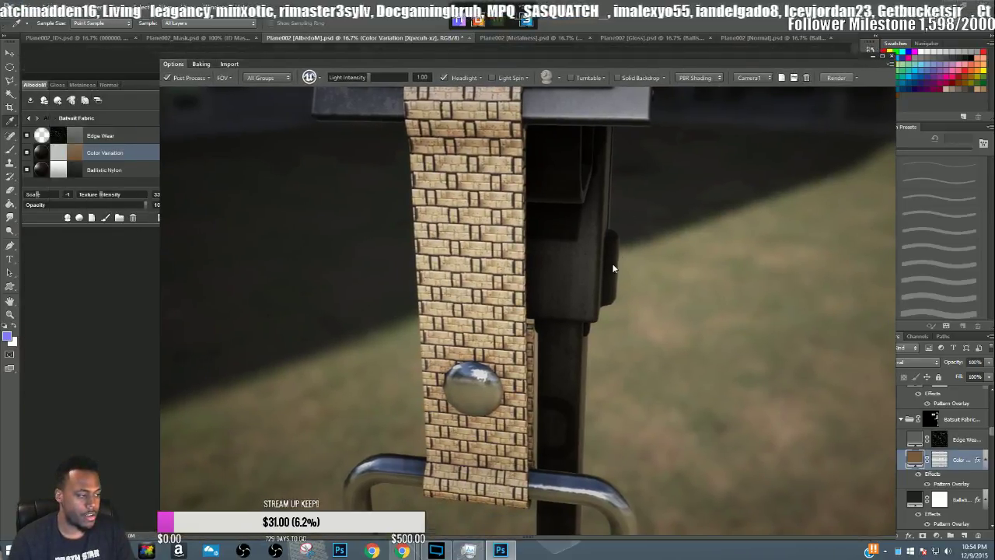
scroll(605, 250, "down", 5)
left_click_drag(673, 331, 556, 247)
scroll(556, 247, "up", 10)
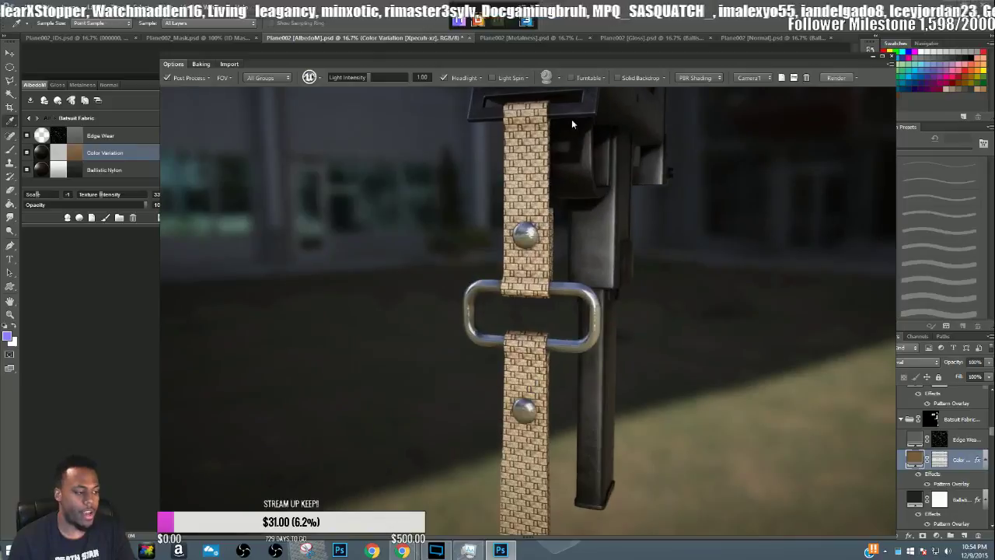
scroll(634, 254, "up", 2)
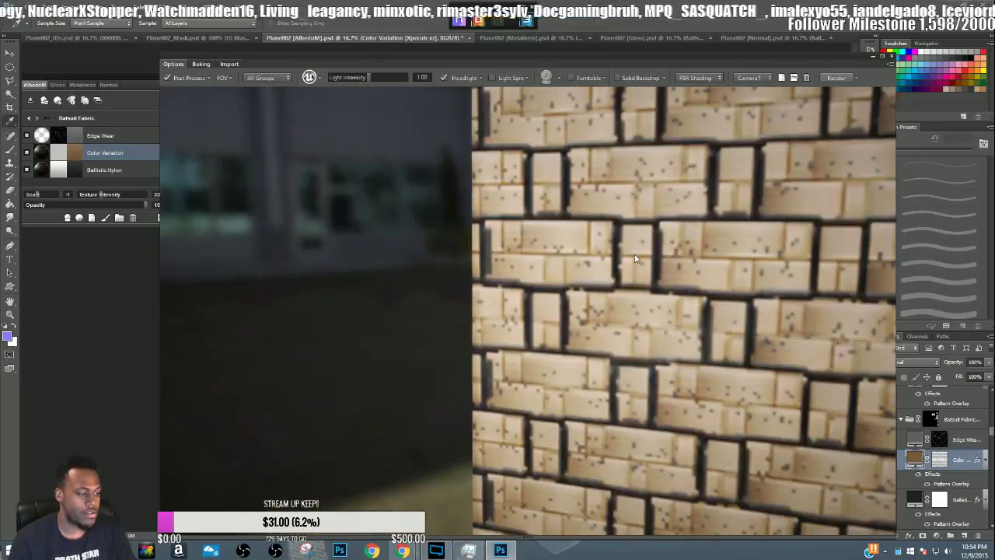
- Zoom out from the strap weave and turn the model to examine the recolored strap on the whole gun
scroll(732, 234, "down", 4)
scroll(732, 233, "down", 8)
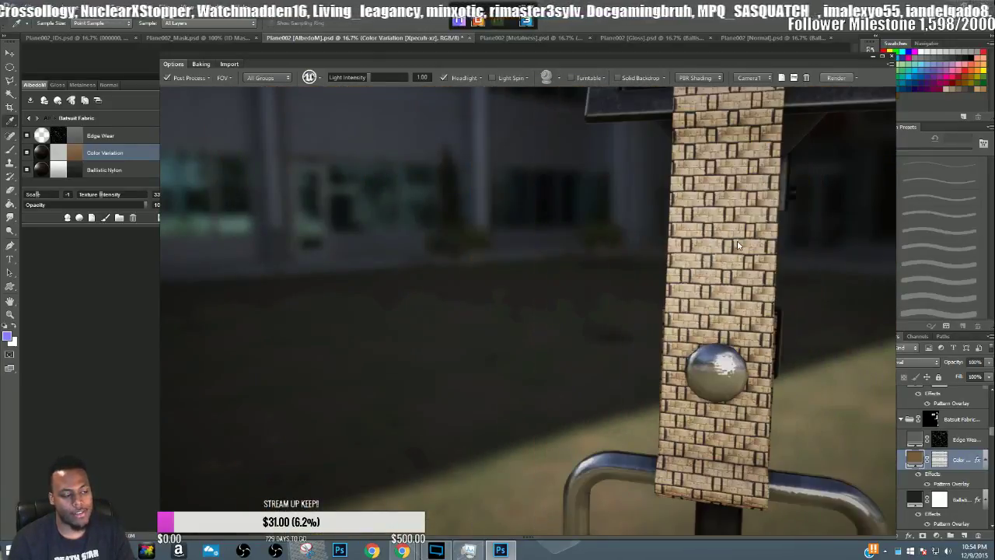
left_click_drag(732, 312, 362, 272)
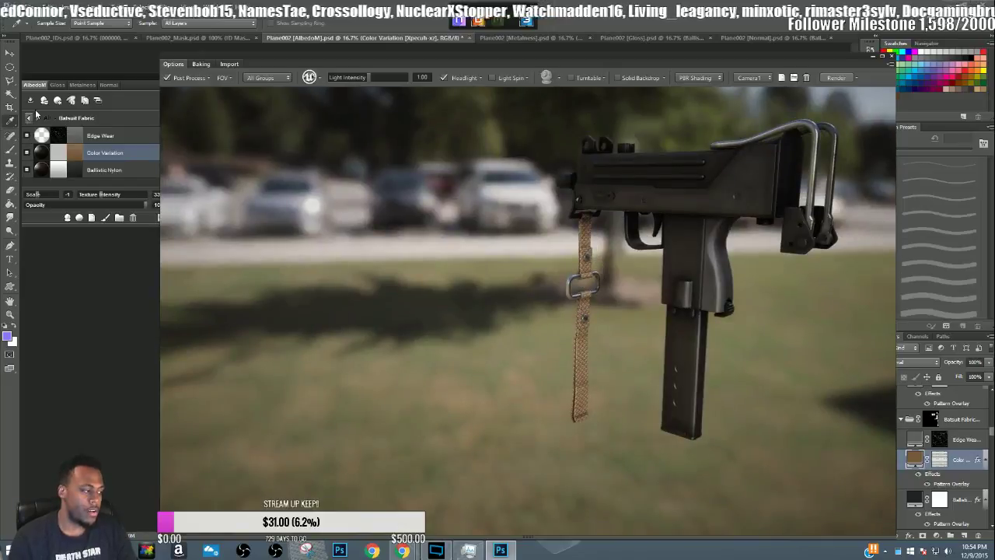
- Leave the Batsuit Fabric group, view the gun's grip up close, and open the Dried Rubber material's layers in the albedo map
left_click(28, 118)
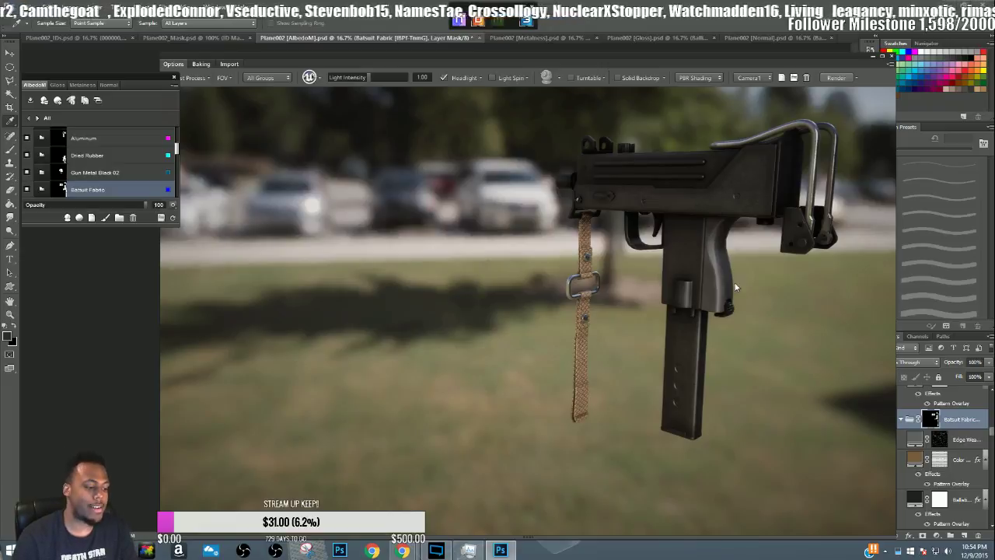
left_click_drag(735, 288, 708, 309)
scroll(707, 309, "up", 5)
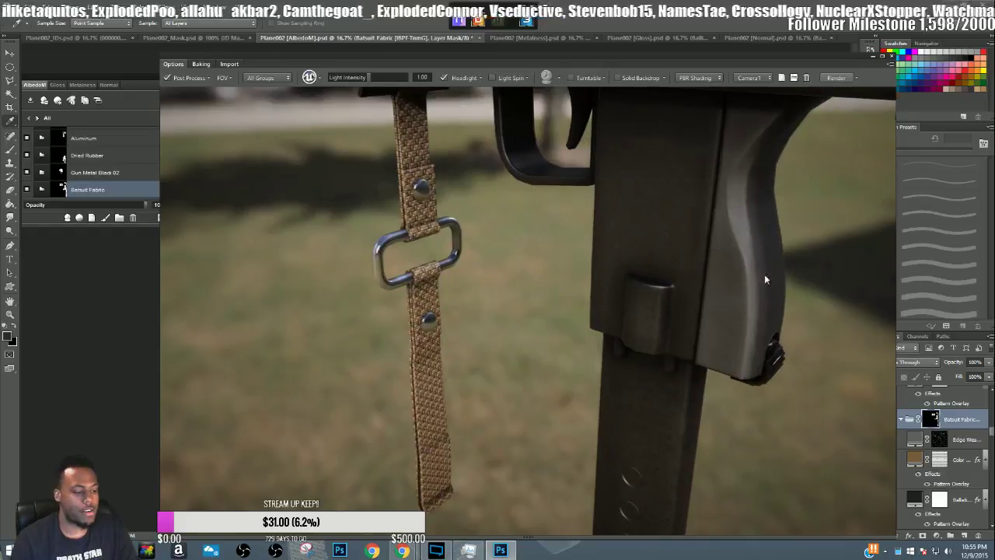
left_click(108, 156)
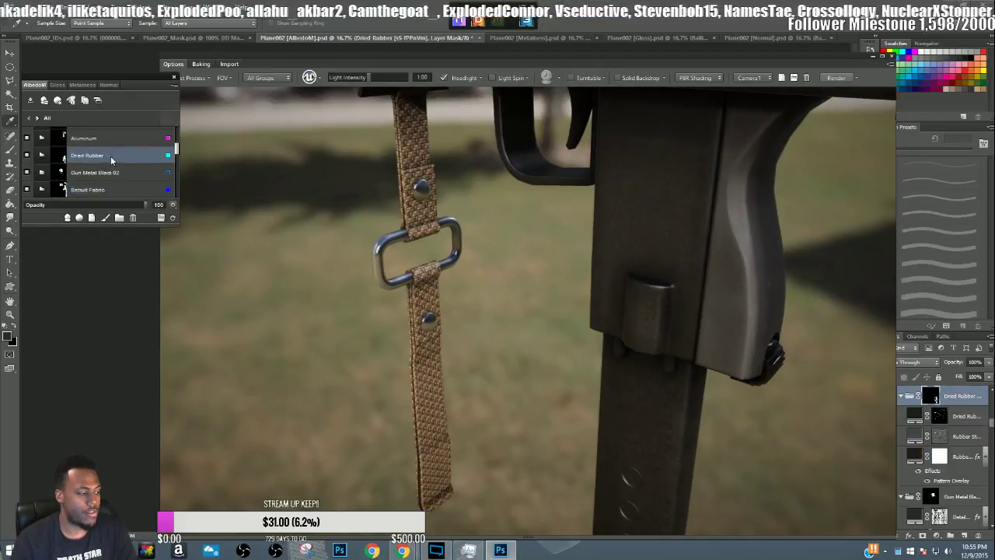
left_click(43, 157)
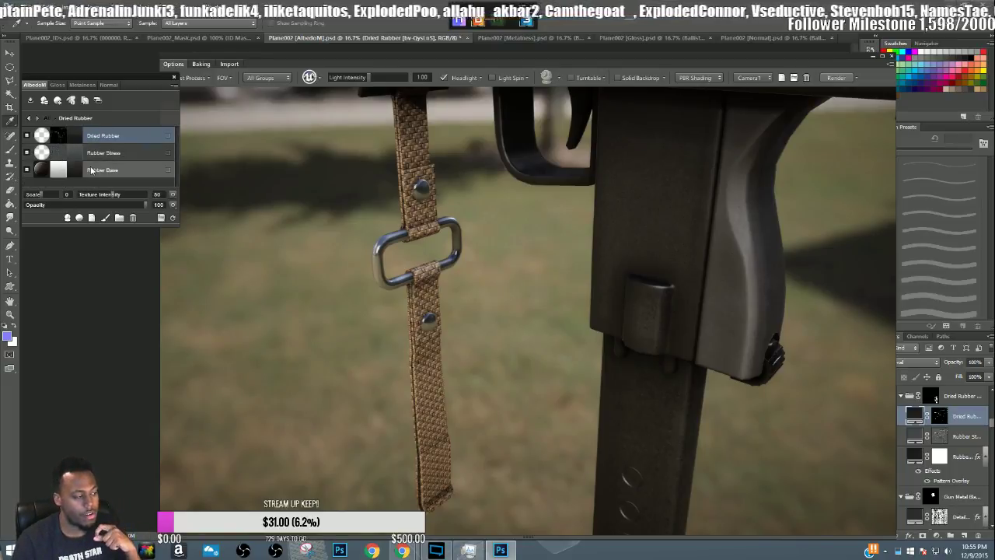
- Browse the basic Plastic materials for a new Dried Rubber layer, previewing Plastic - Grainy, Plastic - Rubberized, Rubber - Patterned, Rubber - Synthetic and Plastic - Old Computer
left_click(80, 219)
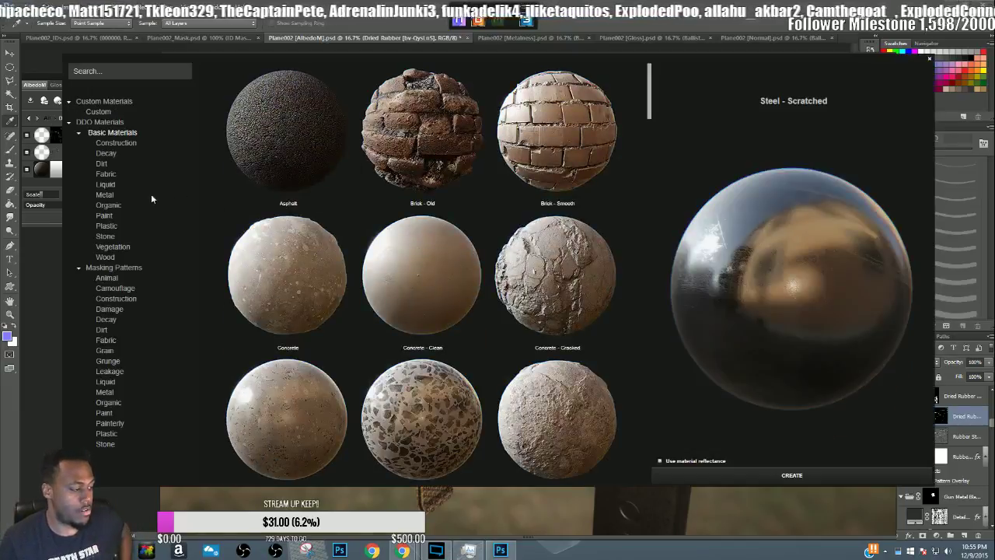
left_click(106, 226)
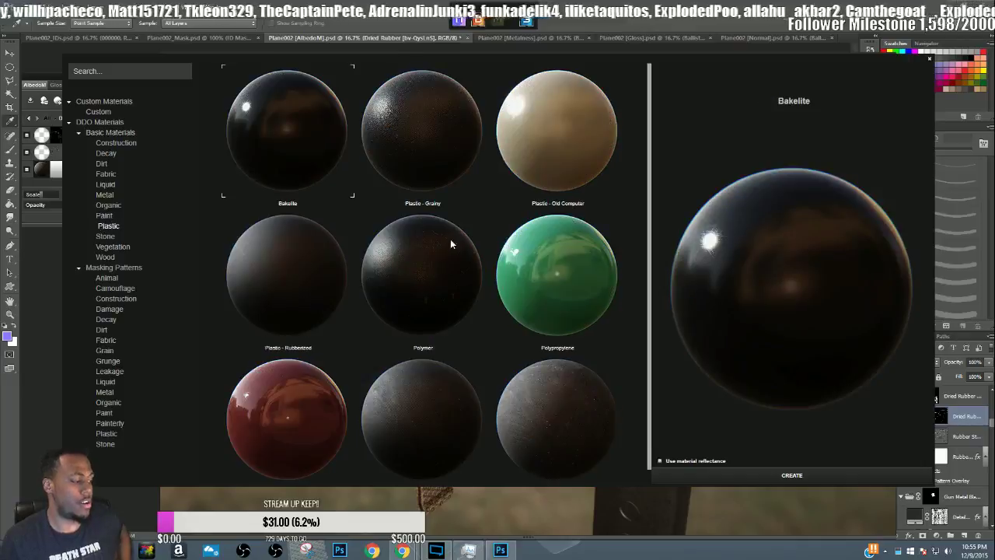
left_click(406, 146)
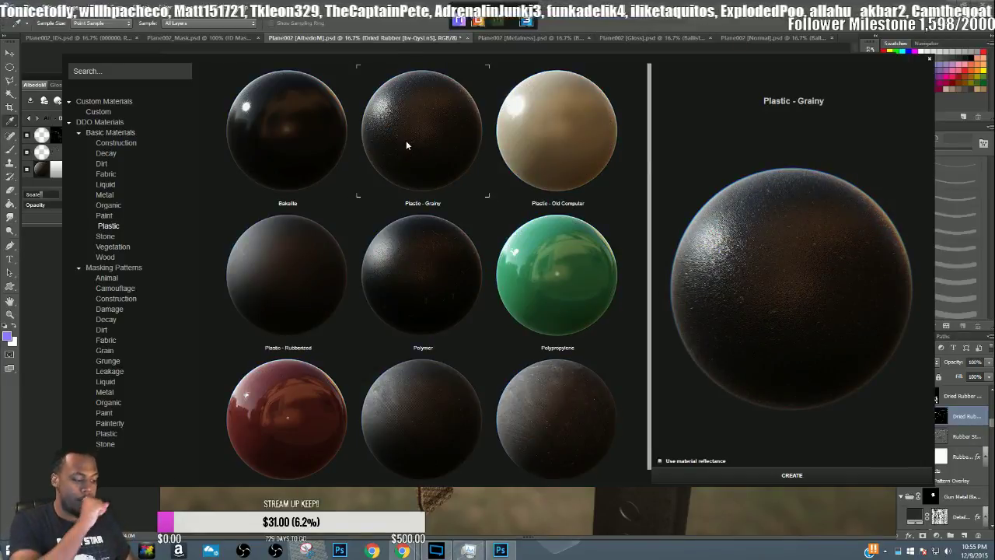
left_click(456, 290)
left_click(316, 281)
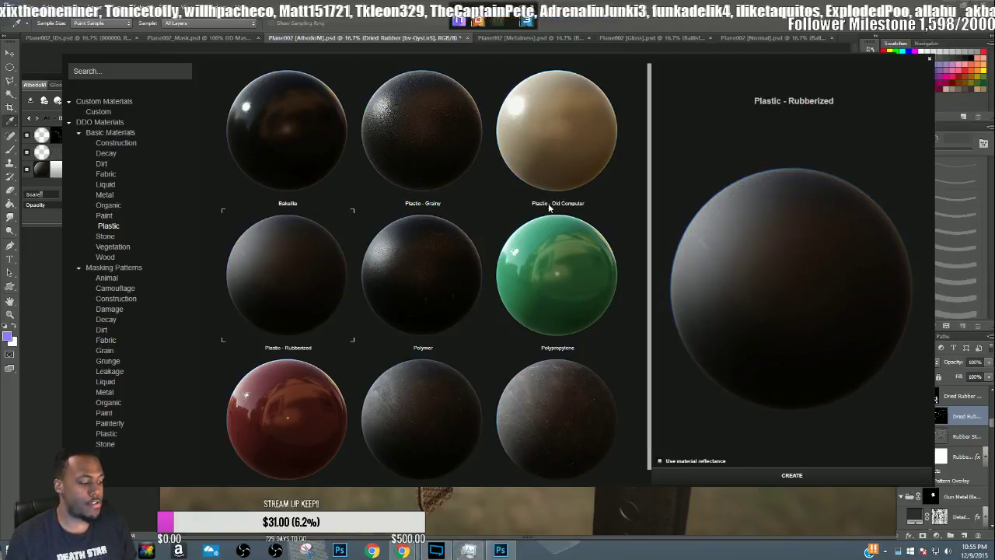
scroll(646, 140, "down", 1)
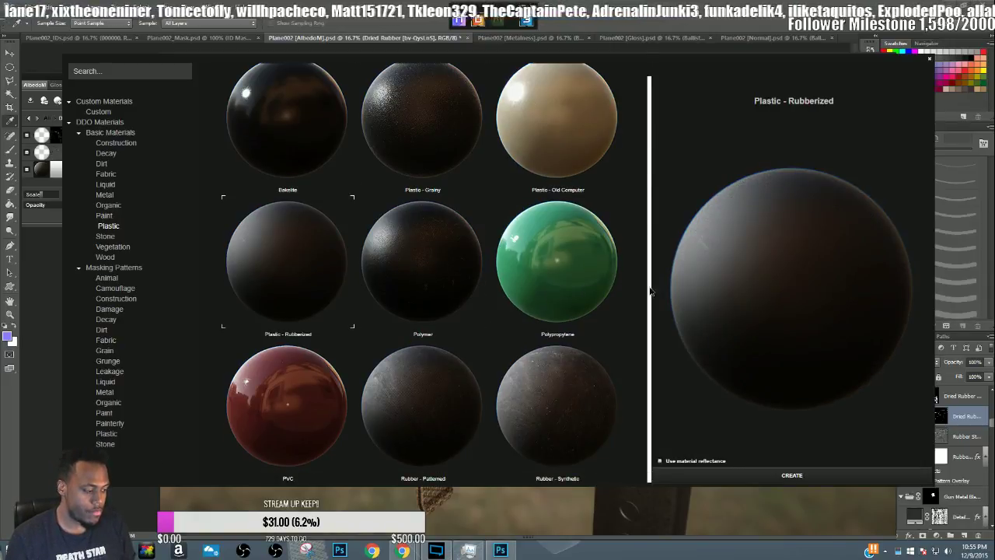
left_click(460, 398)
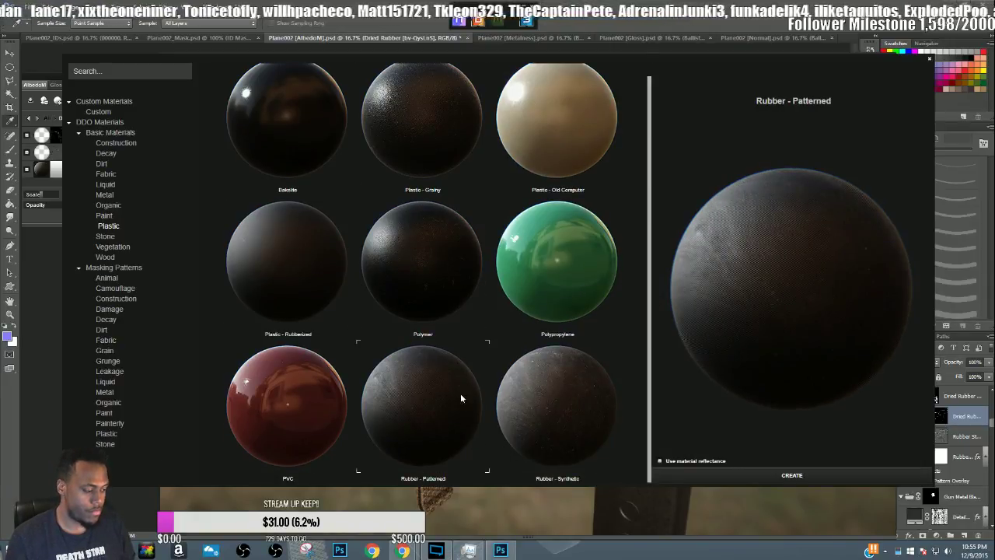
left_click(562, 399)
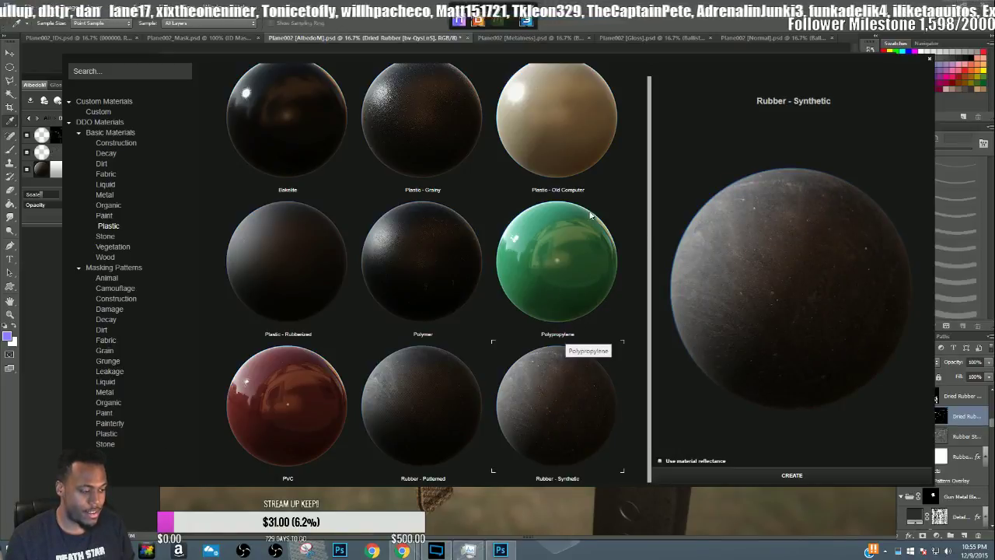
scroll(568, 155, "up", 1)
left_click(556, 121)
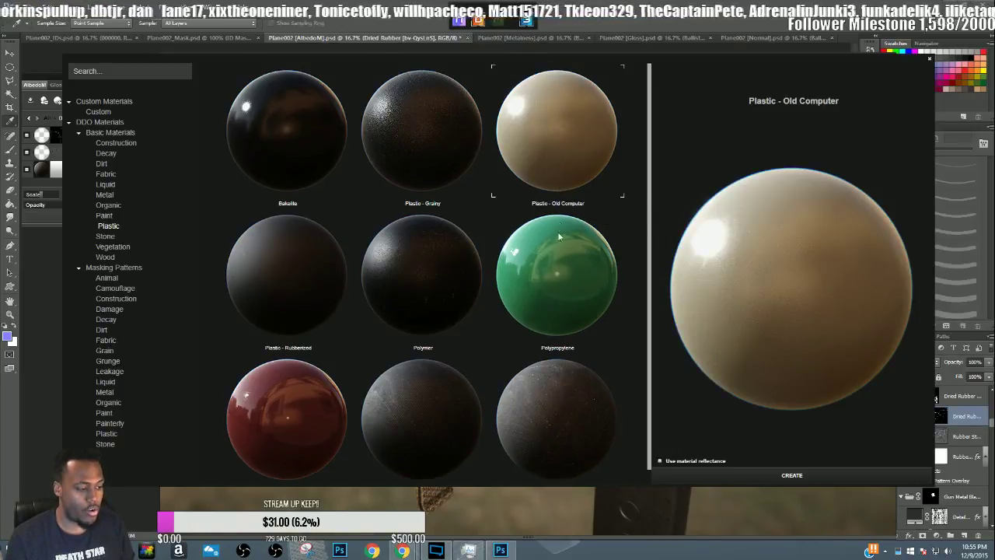